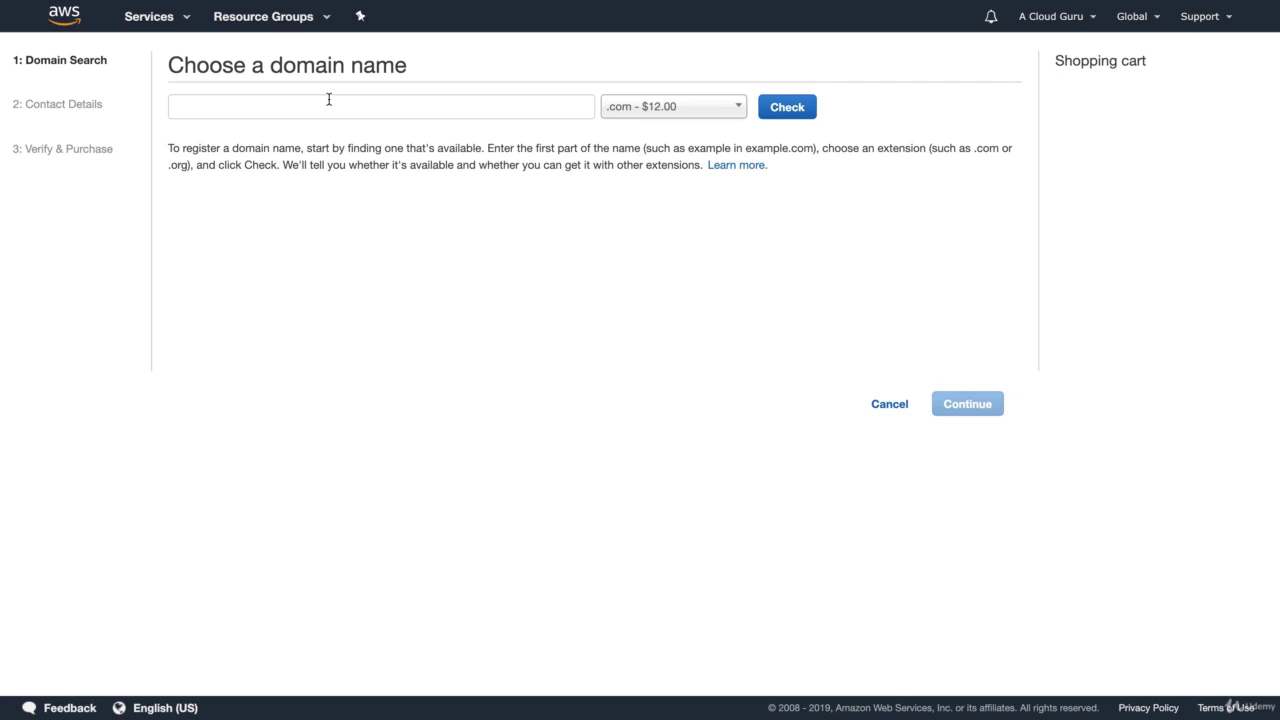
- Check the availability of hellocloudgurus2019.com, add the domain to the shopping cart and proceed to the contact details
click(329, 99)
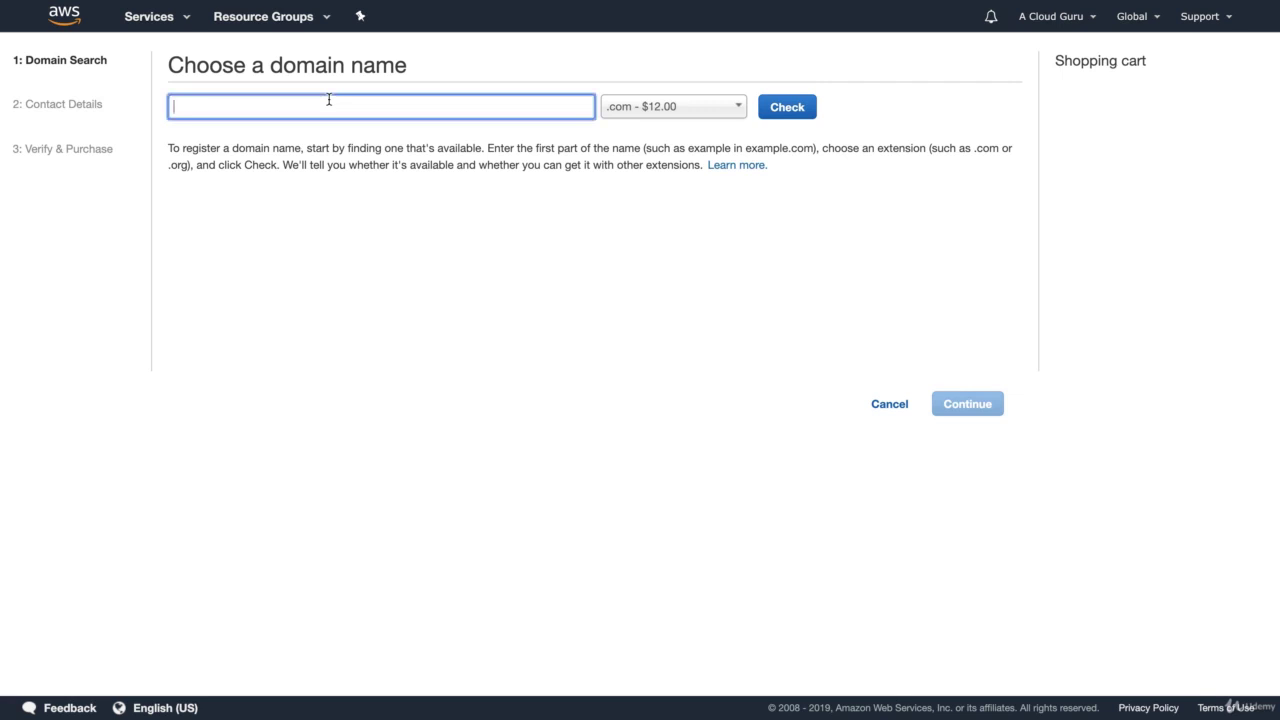
text(hellocloudgurus2019)
click(800, 113)
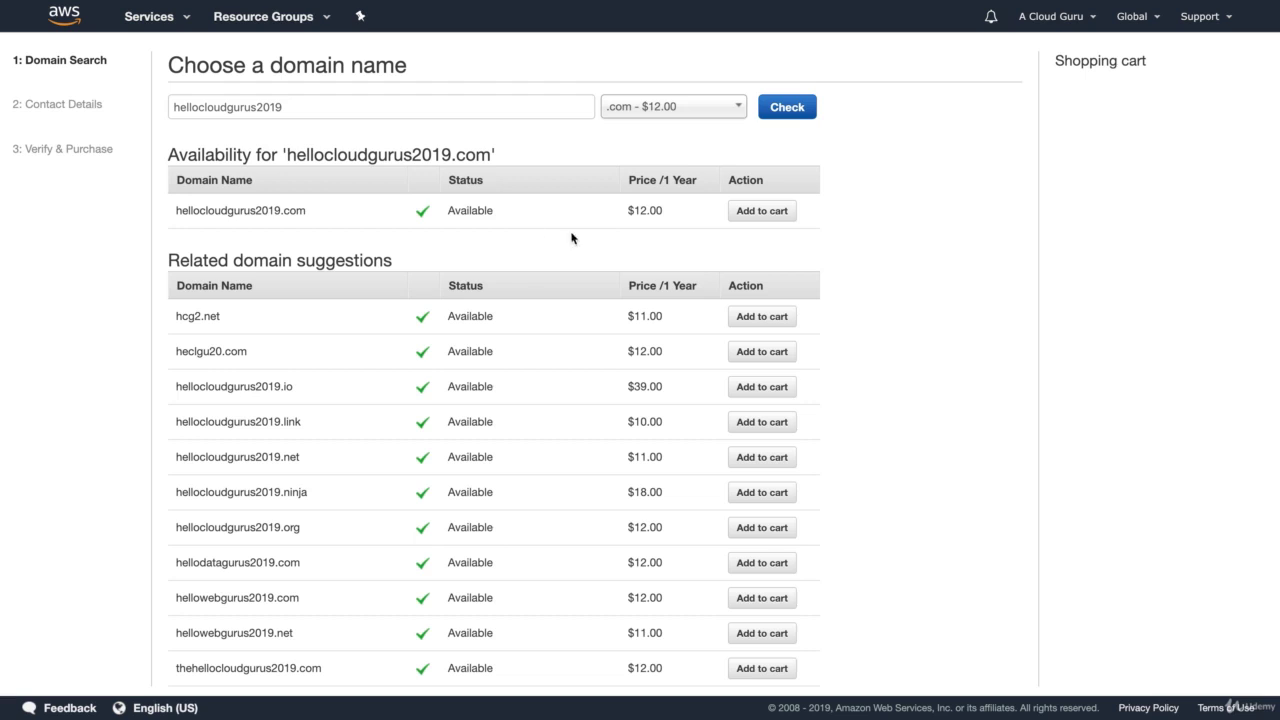
click(749, 211)
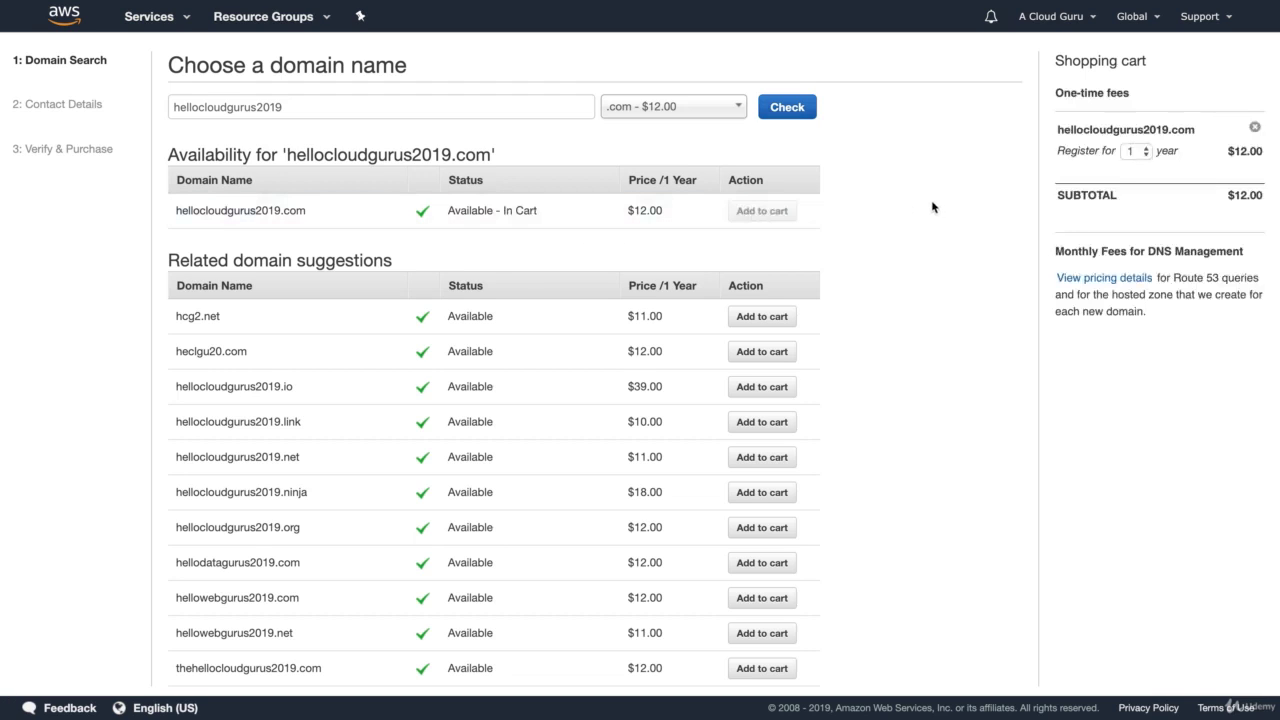
scroll(931, 207, down, 2)
click(966, 658)
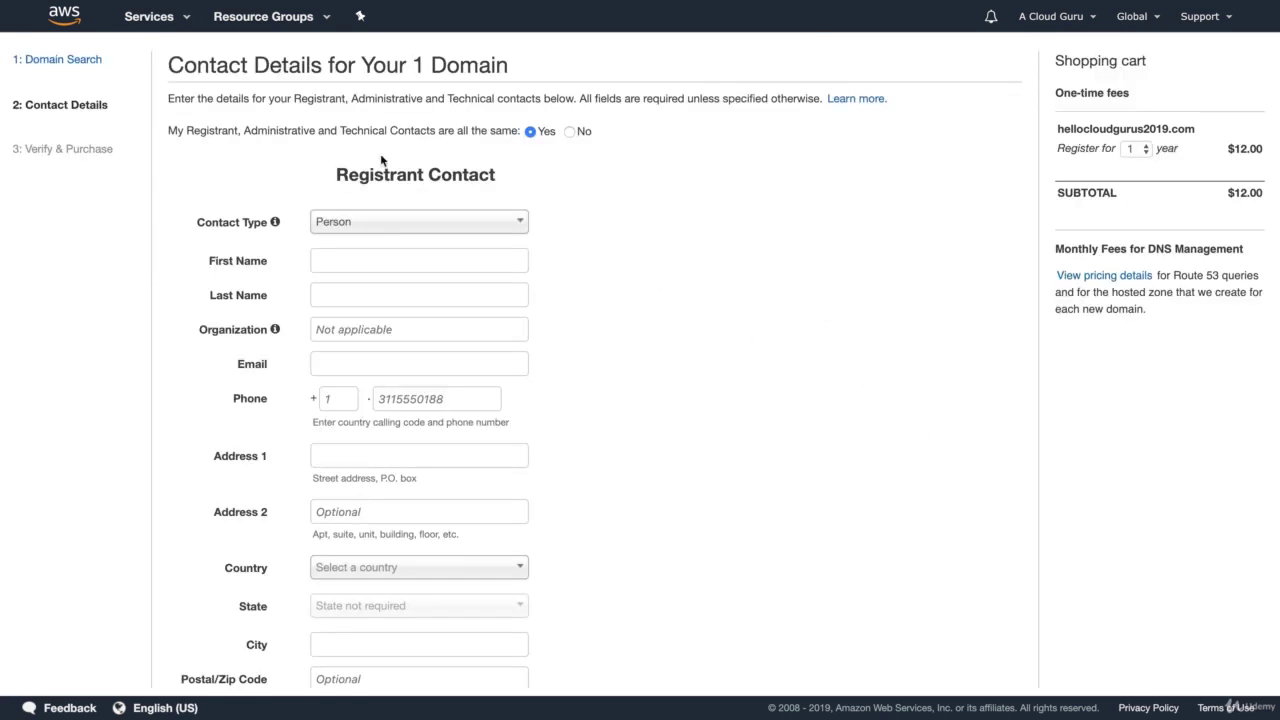
- Go through the registrant contact form, accept the AWS Domain Name Registration Agreement and complete the domain purchase
scroll(380, 160, down, 1)
scroll(380, 160, down, 3)
scroll(382, 162, up, 4)
scroll(608, 226, down, 4)
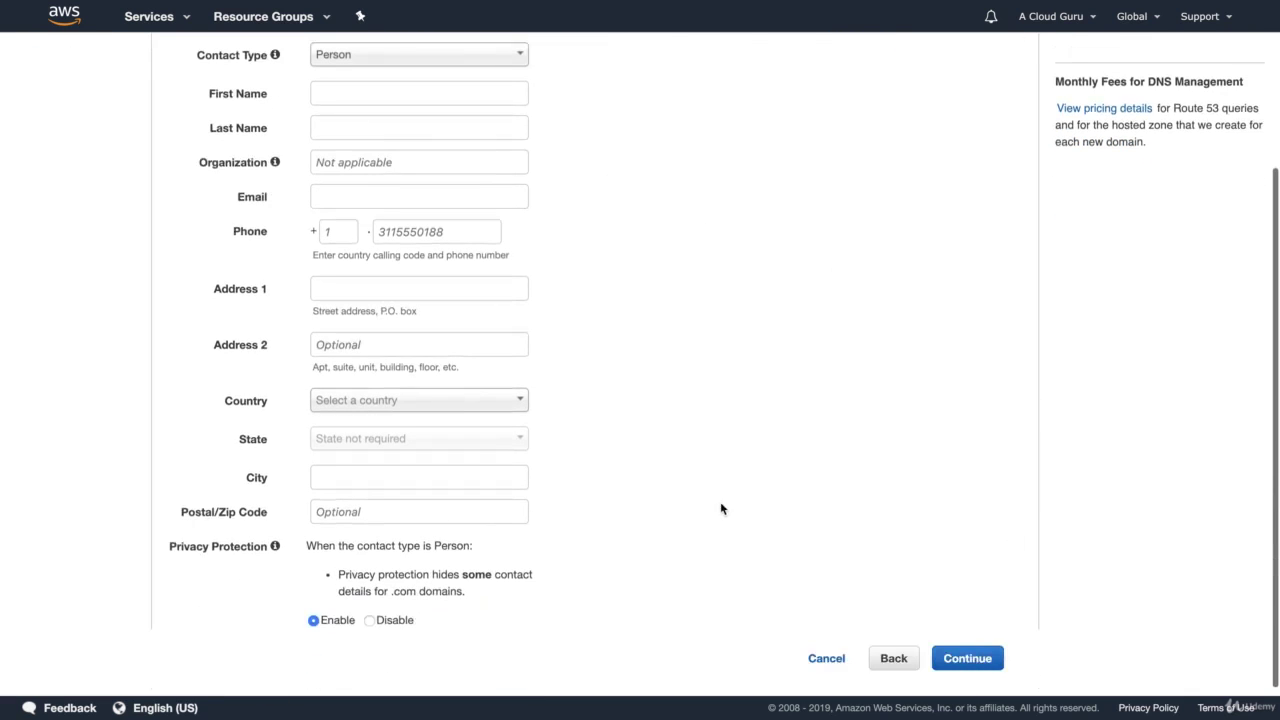
scroll(680, 505, up, 4)
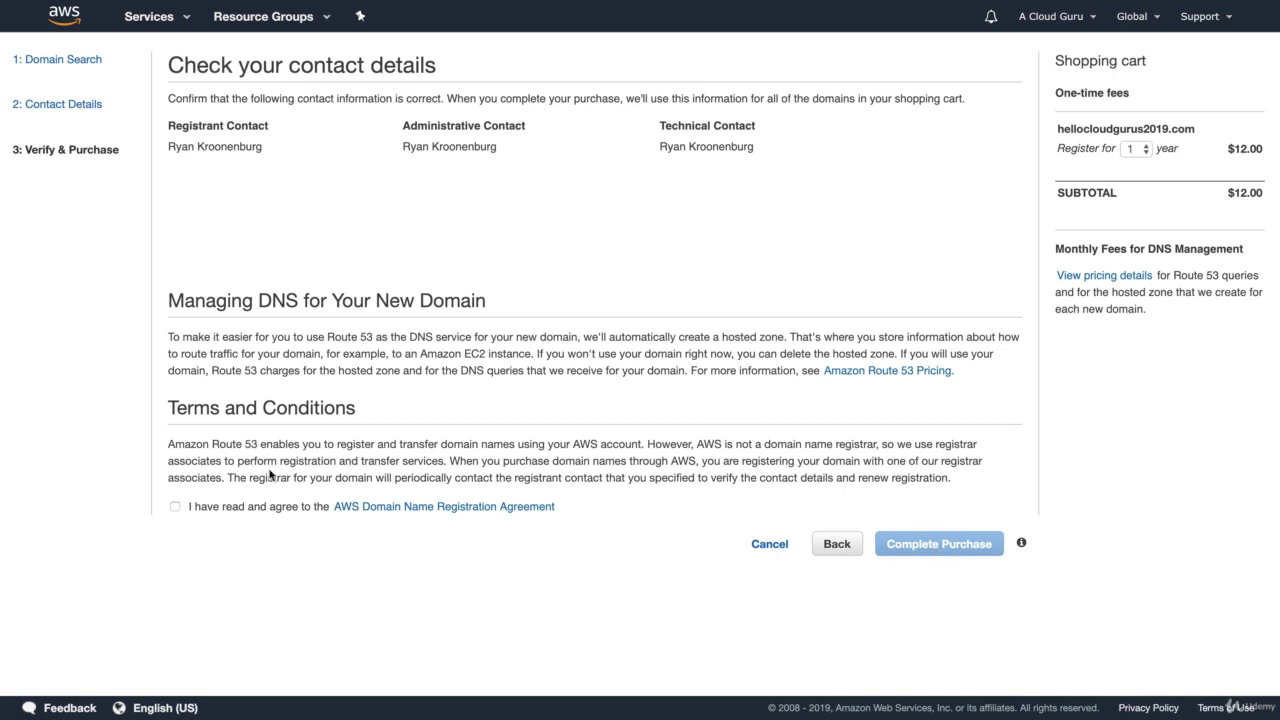
click(175, 506)
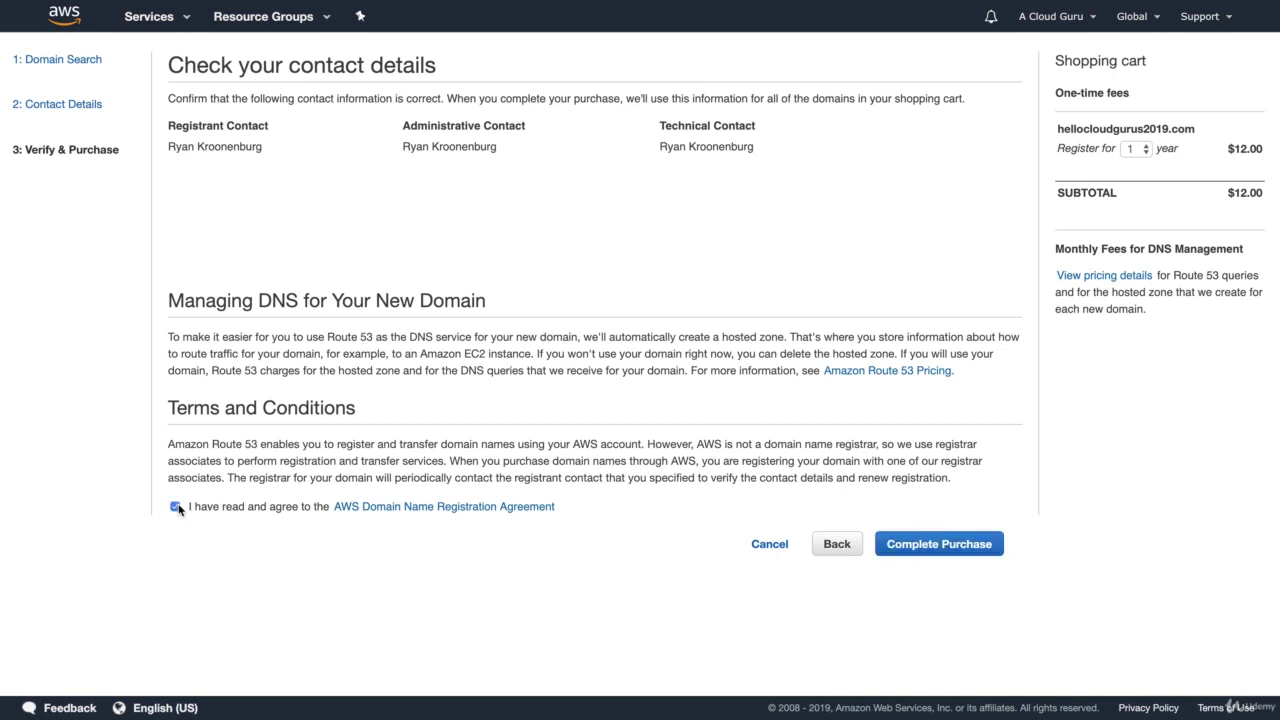
click(933, 548)
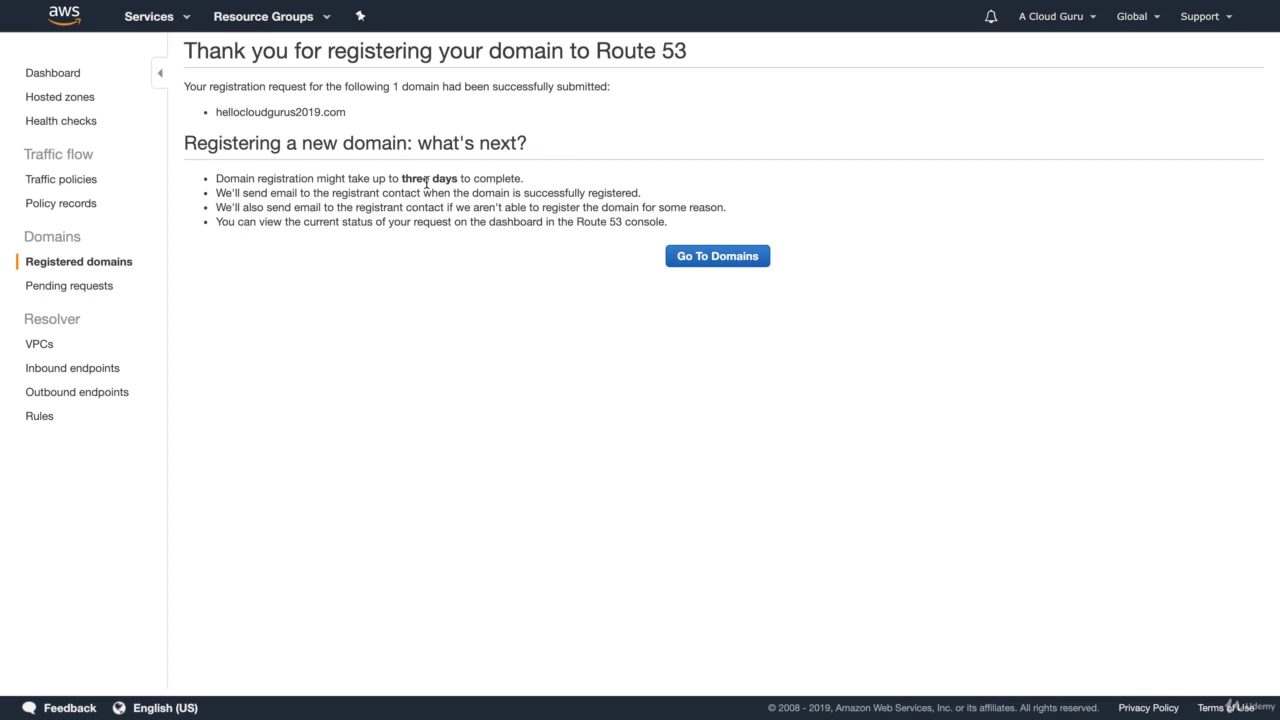
- Check the registration status of hellocloudgurus2019.com and display the details of its hosted zone
click(733, 262)
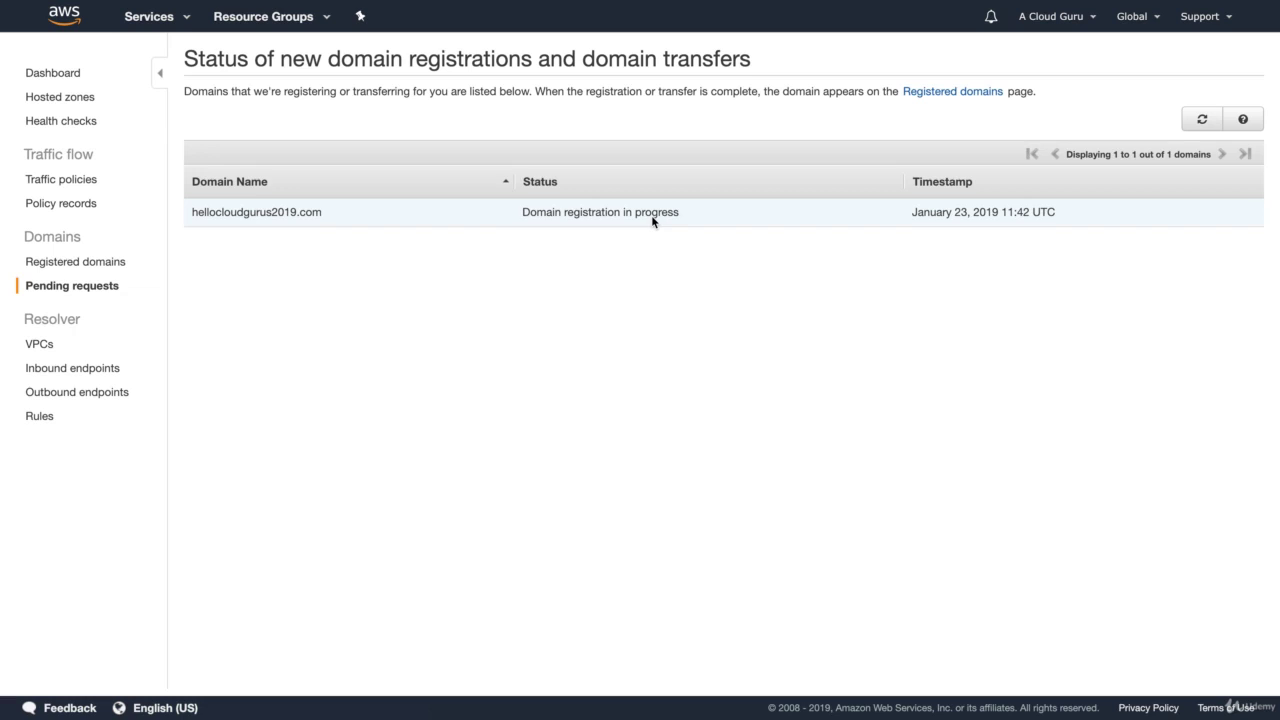
click(98, 263)
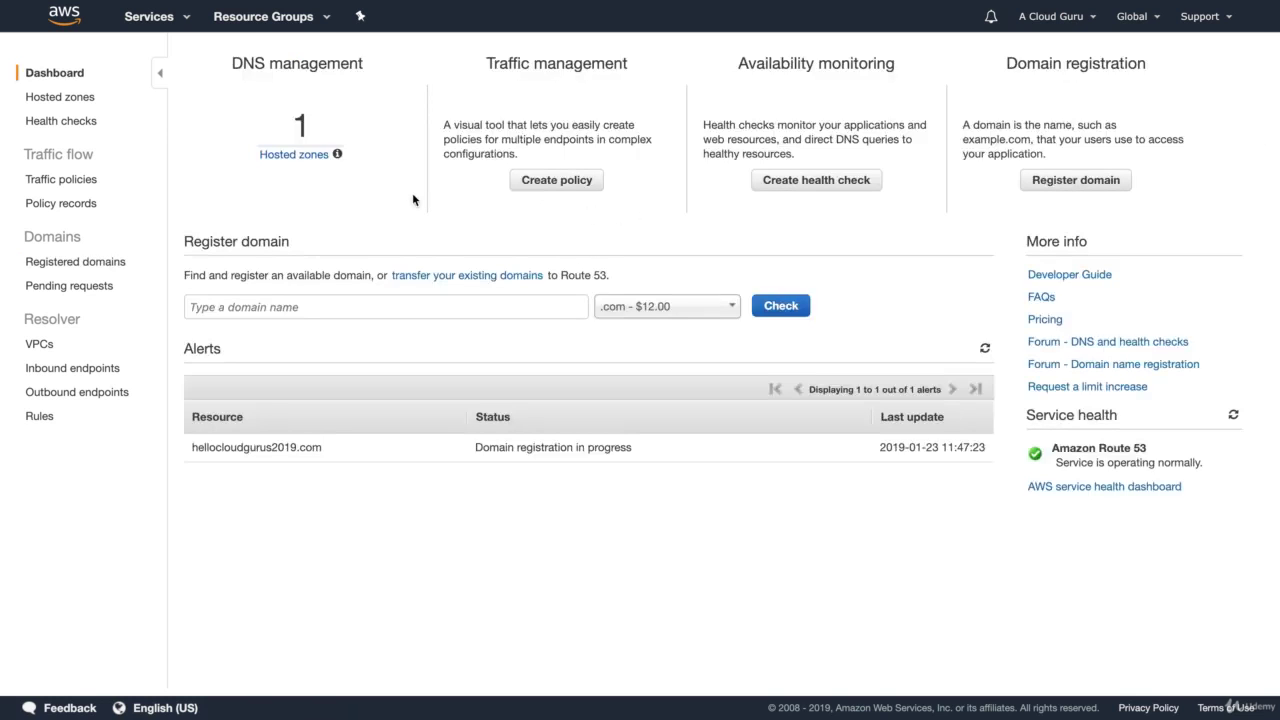
key(super+r)
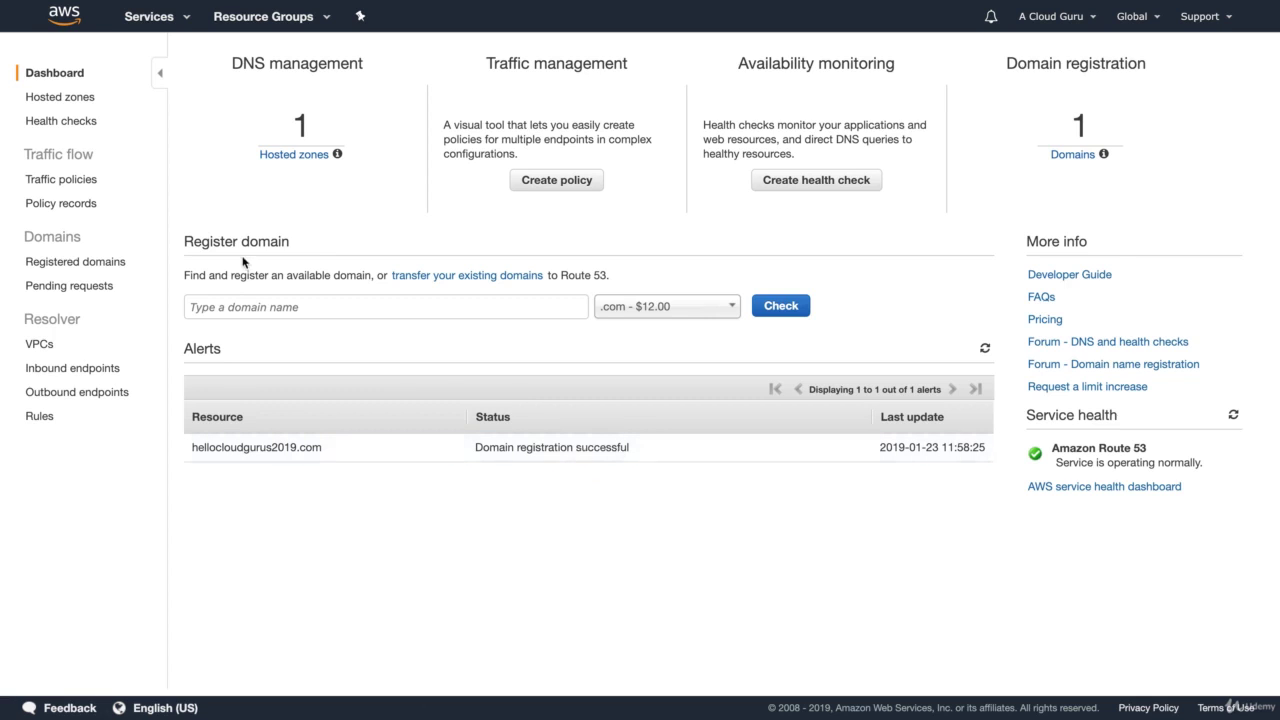
click(297, 162)
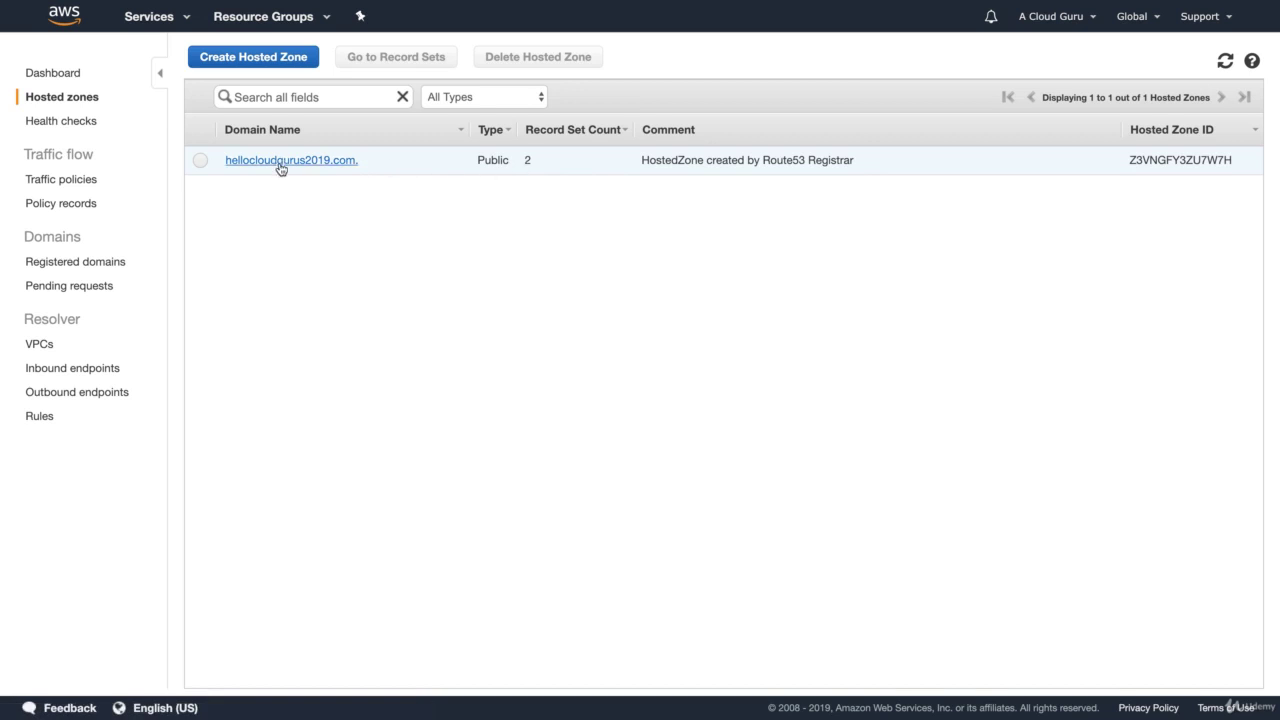
click(200, 161)
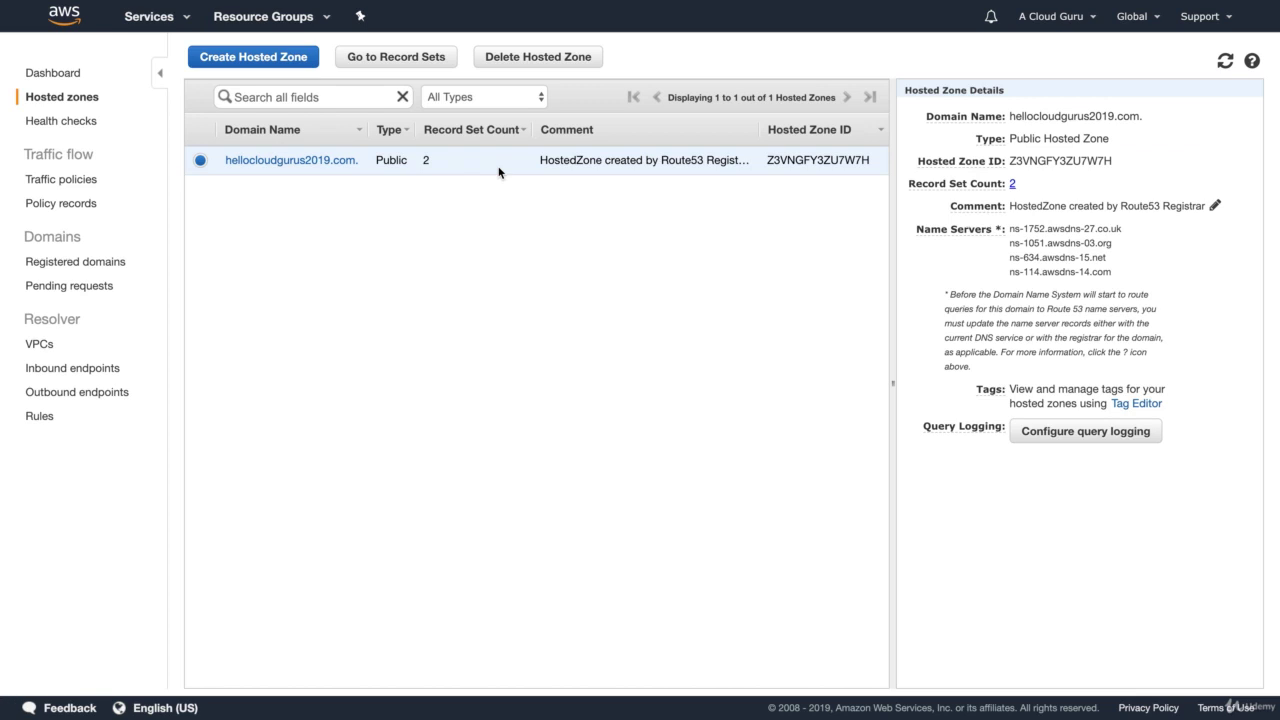
- Start an EC2 instance launch with the 64-bit x86 Amazon Linux 2 AMI and the t2.micro type, proceeding to the instance details
click(153, 20)
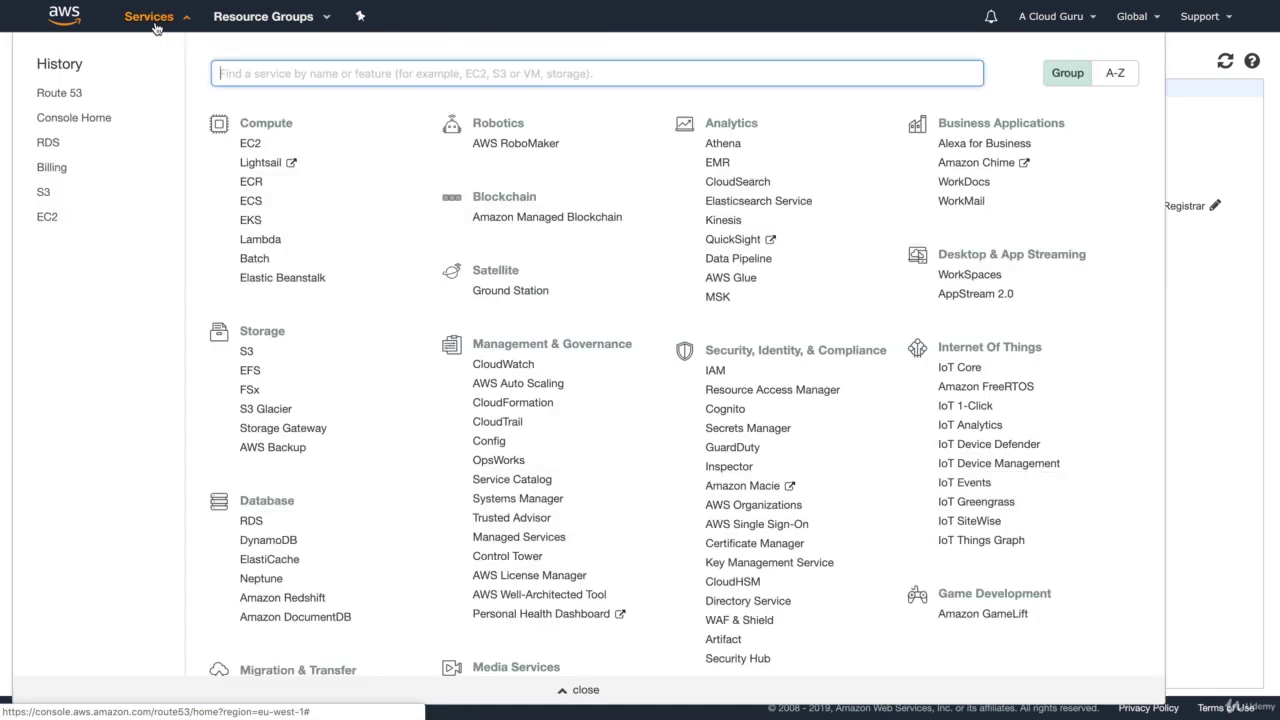
click(250, 155)
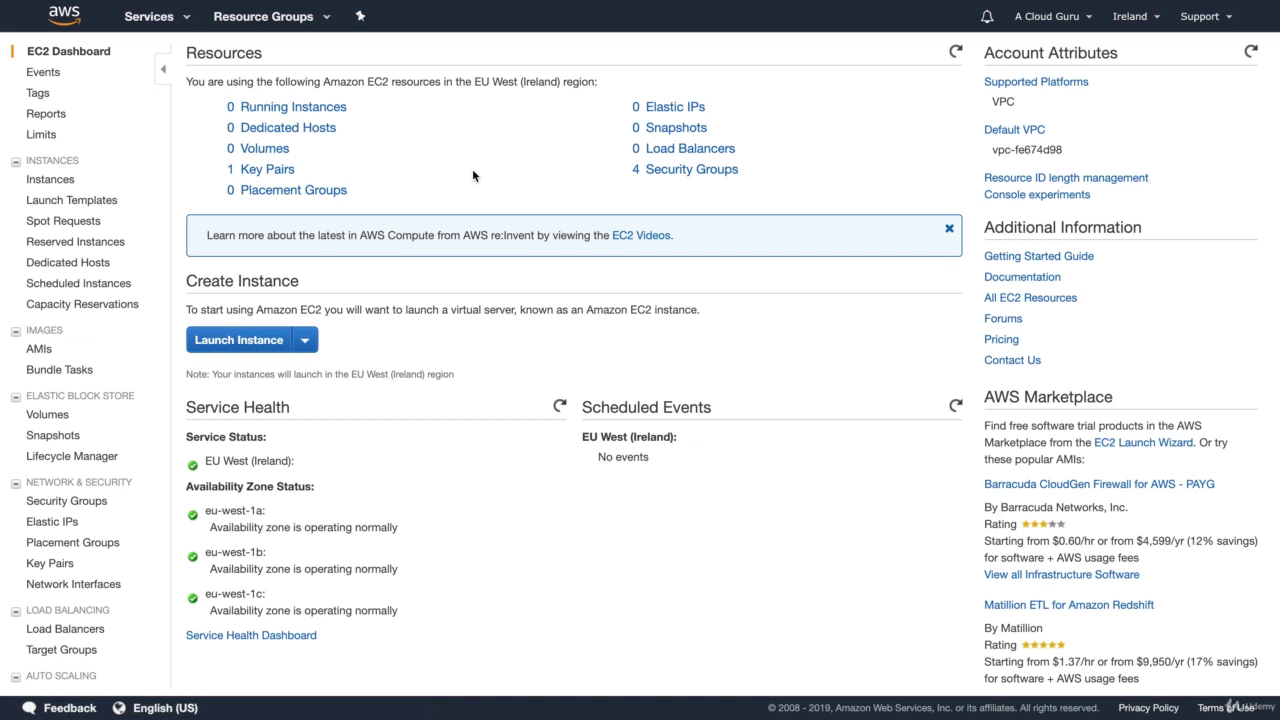
click(232, 343)
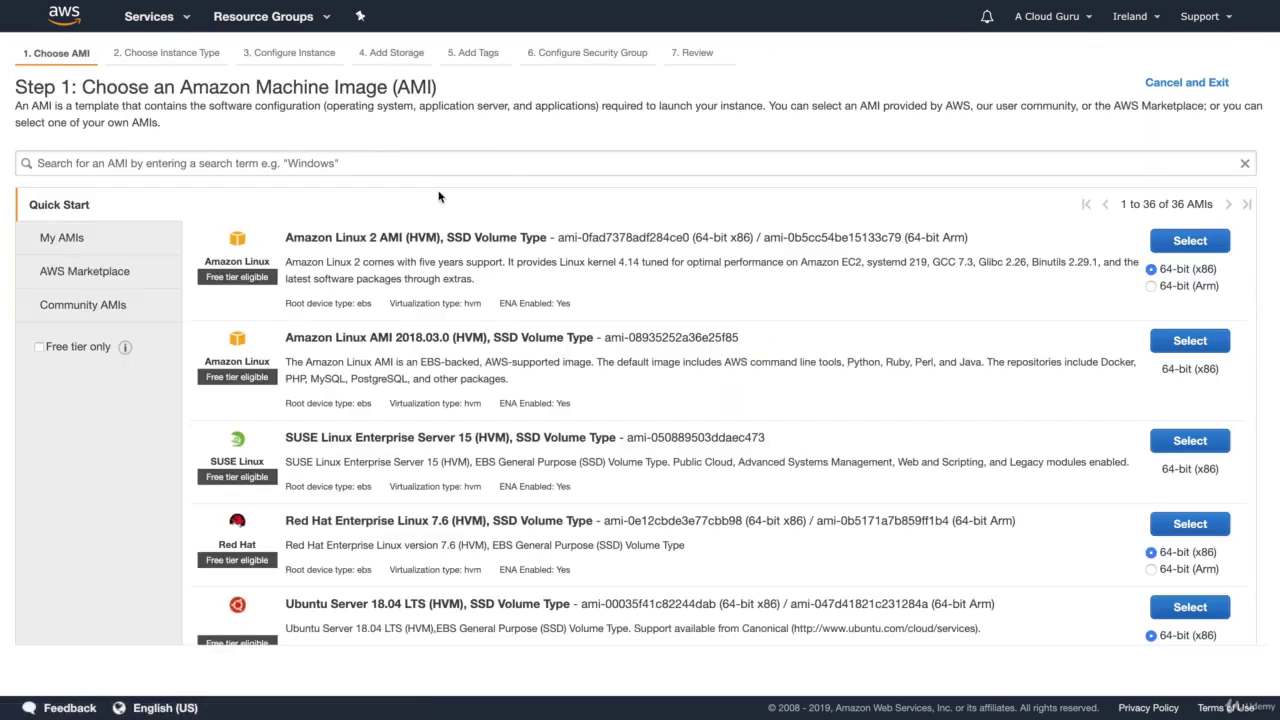
click(1168, 240)
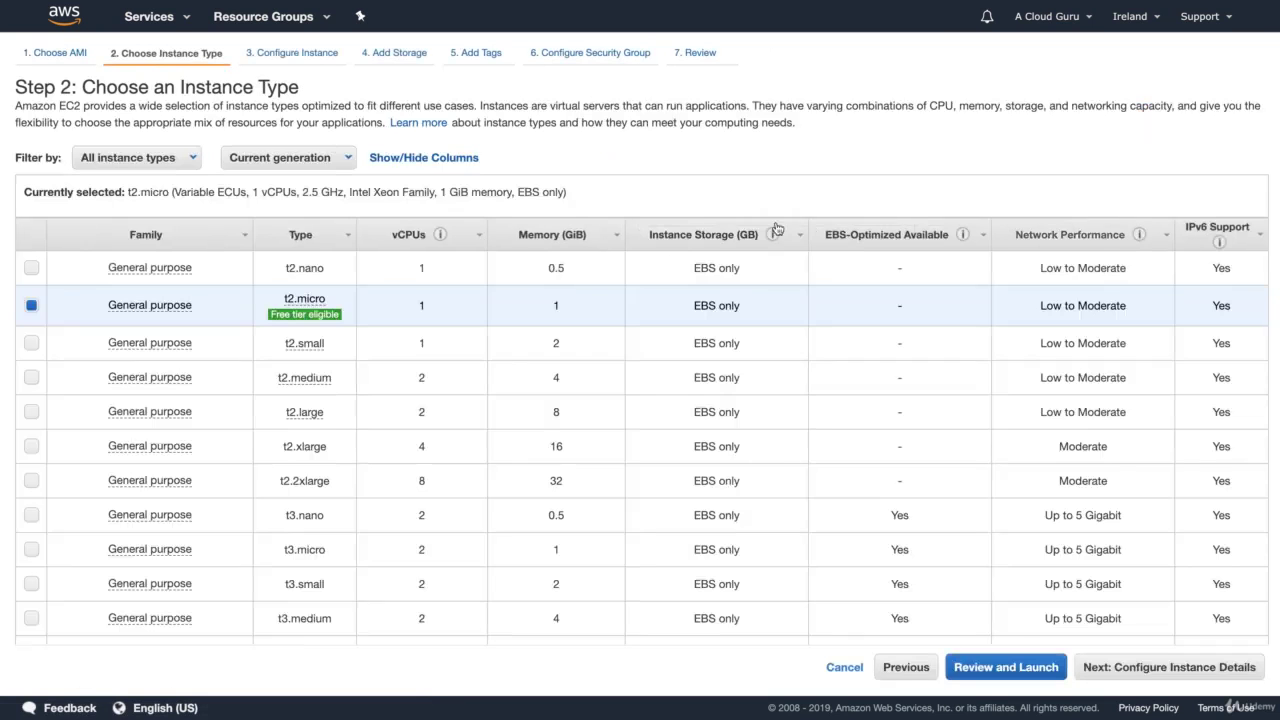
click(1156, 666)
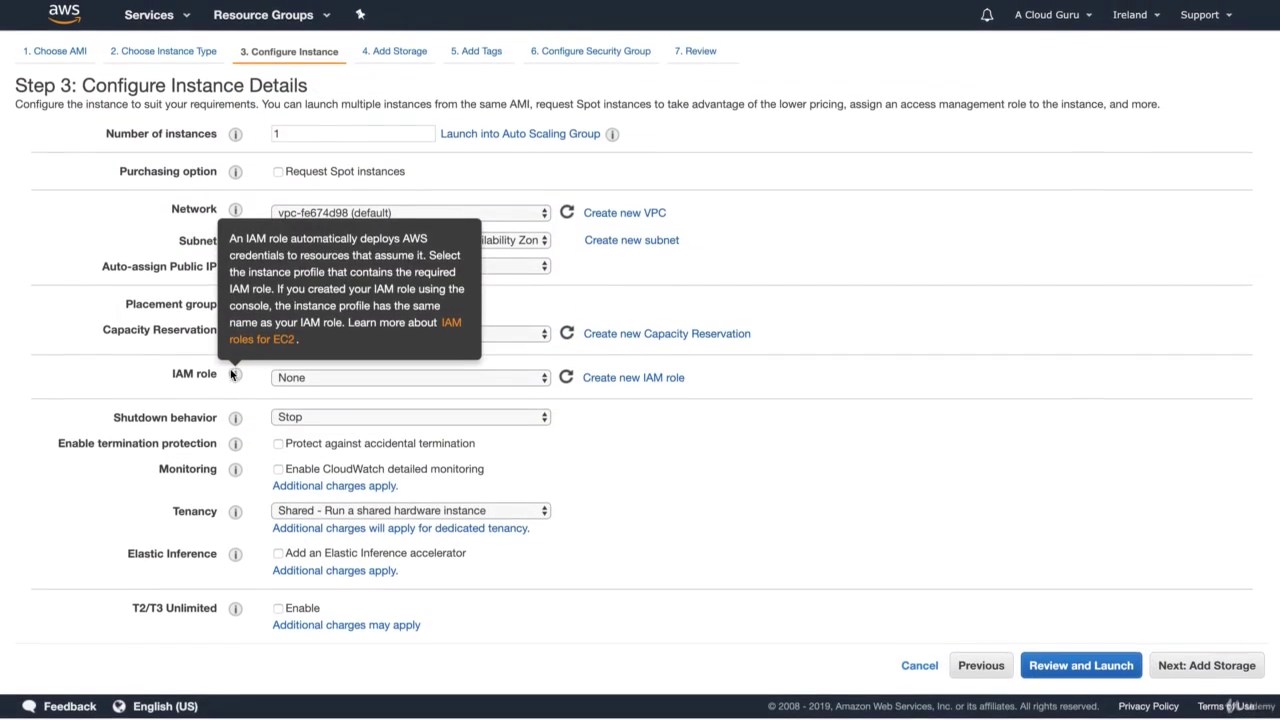
scroll(217, 601, down, 1)
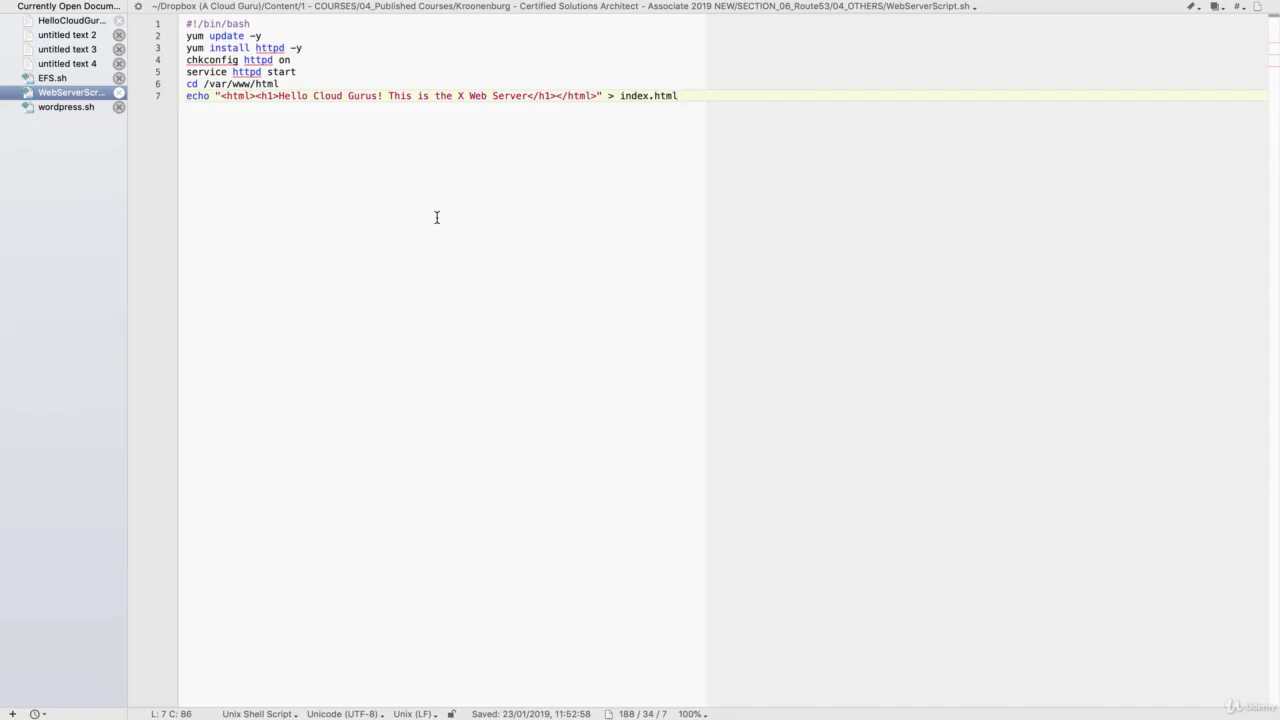
- Review the commands of WebServerScript.sh in the text editor and copy the entire script
click(221, 35)
click(231, 47)
click(217, 60)
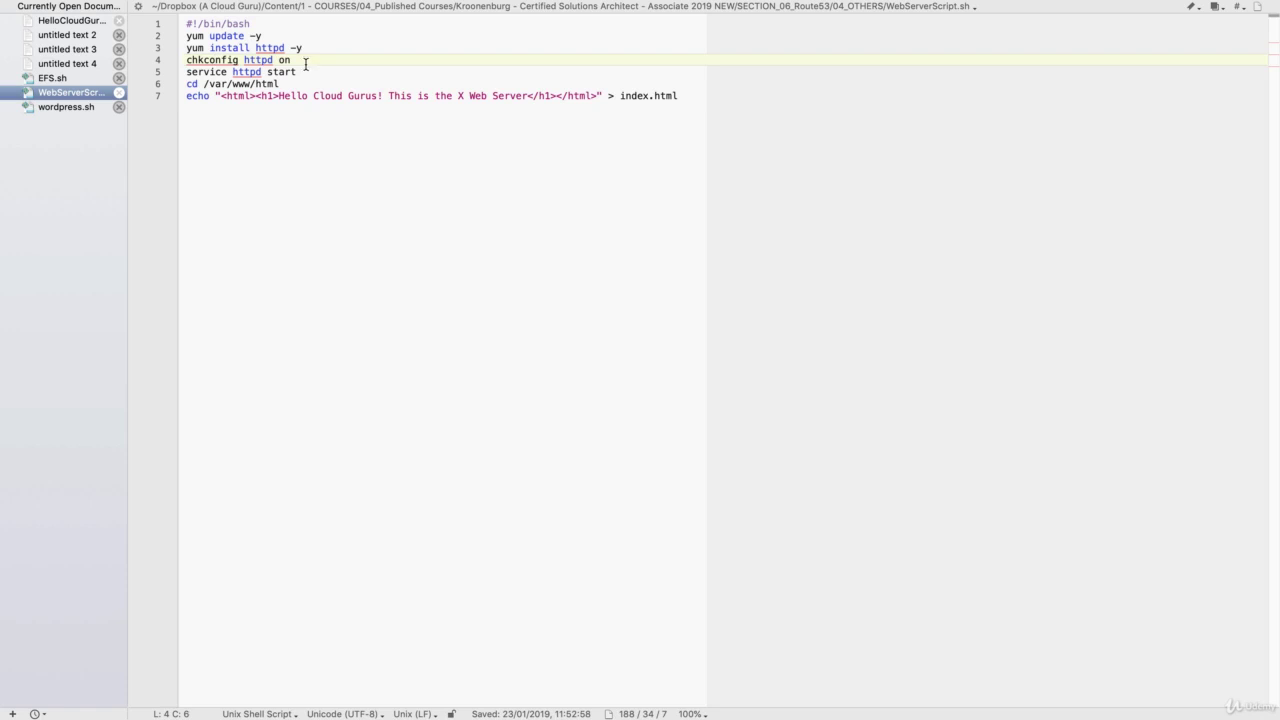
click(278, 72)
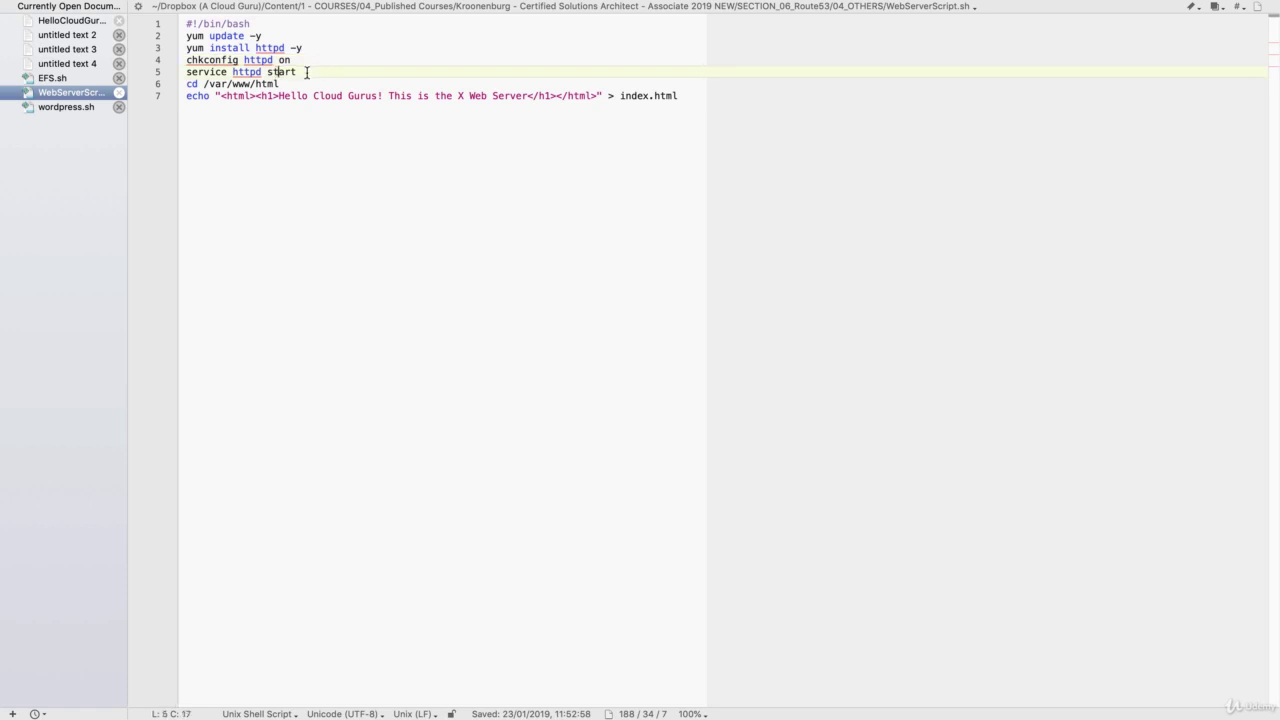
click(243, 87)
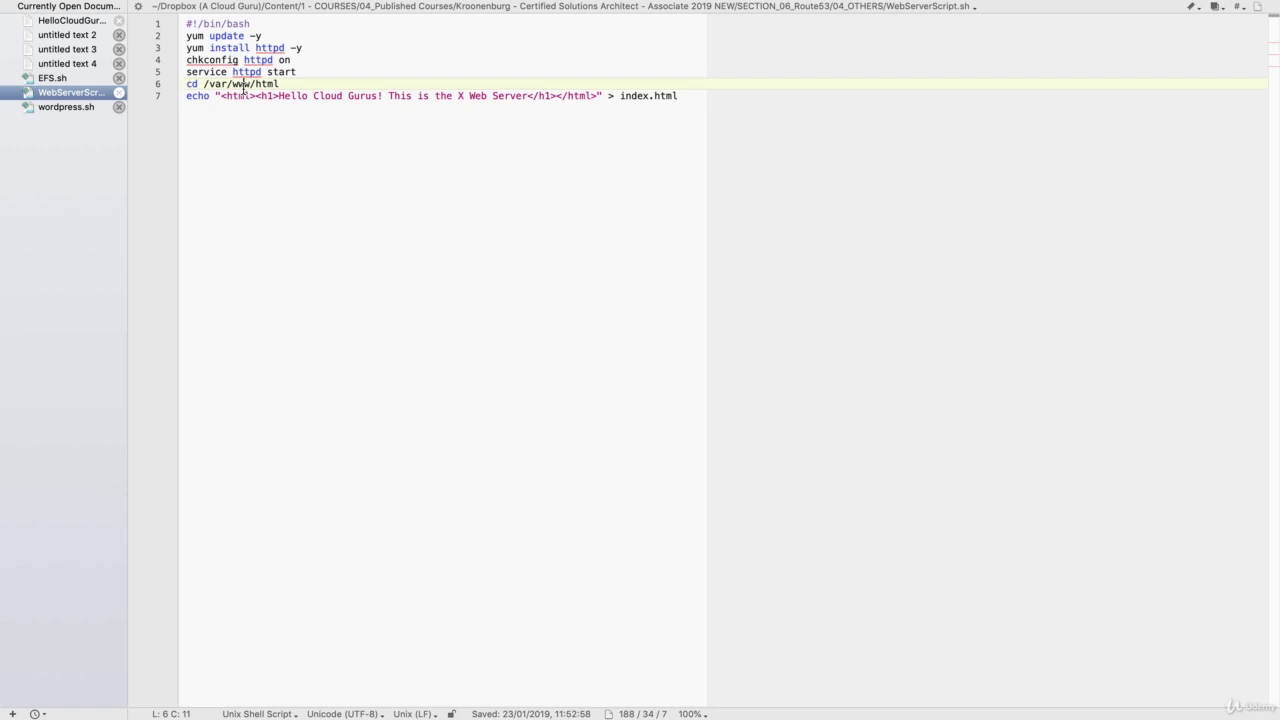
click(308, 95)
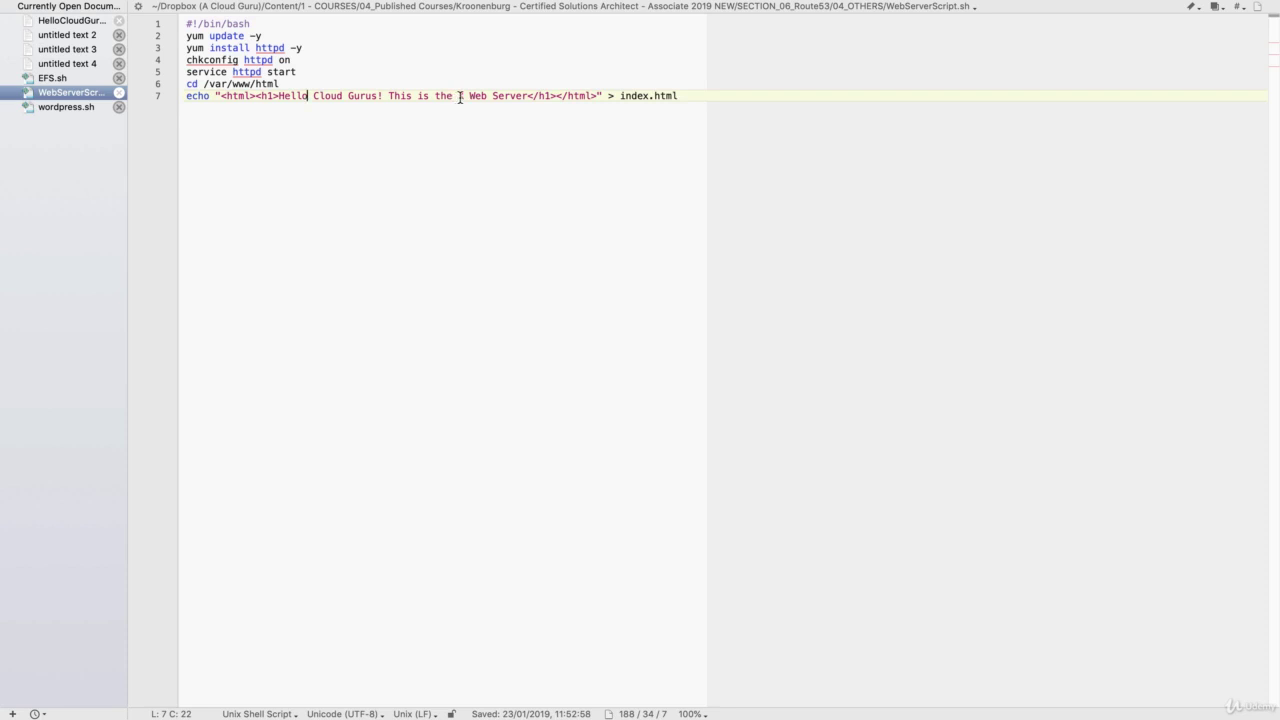
drag(694, 94, 184, 23)
key(super+c)
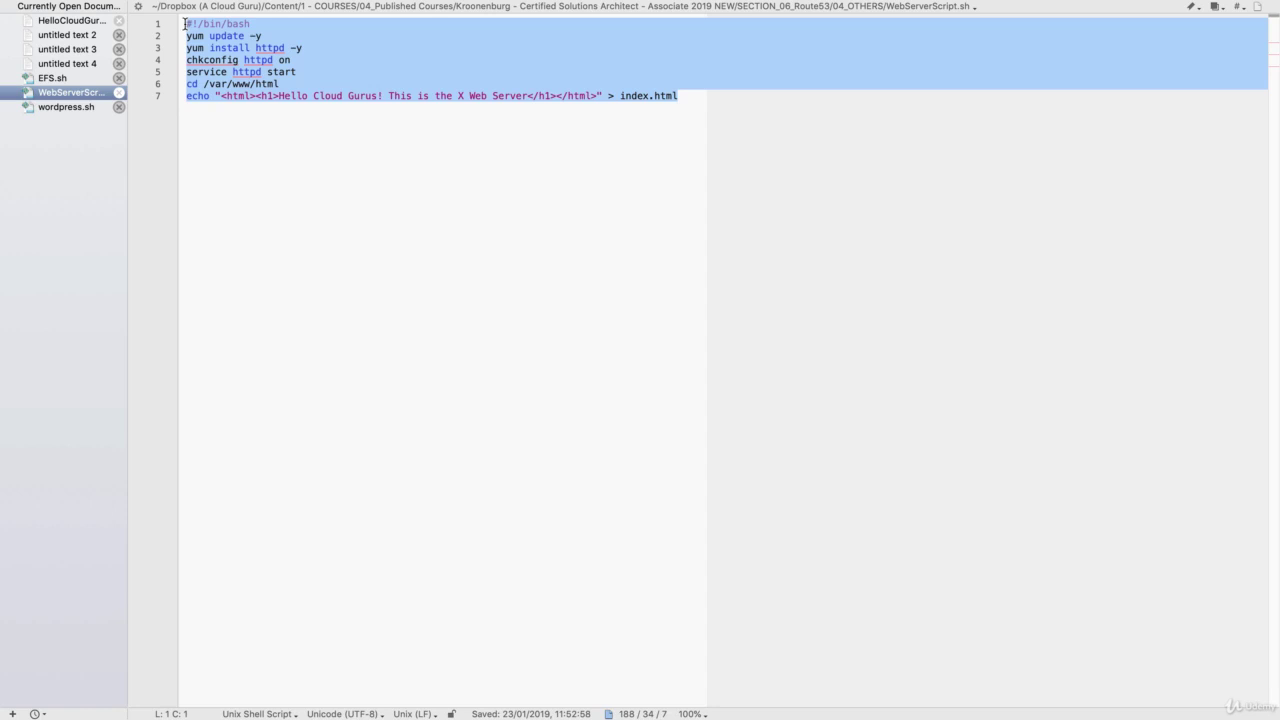
- Back in the AWS console, paste the script as the instance's user data and replace the X before "Web Server" with Irish
key(super+Tab)
click(314, 583)
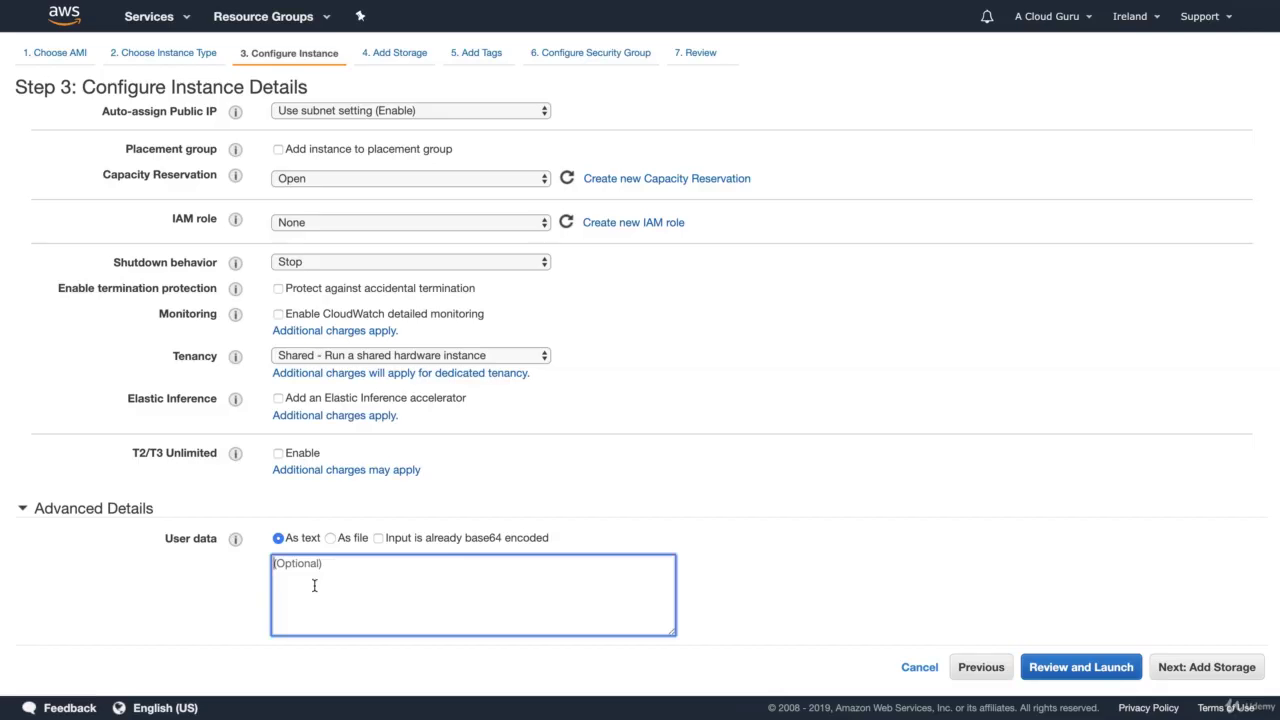
key(super+v)
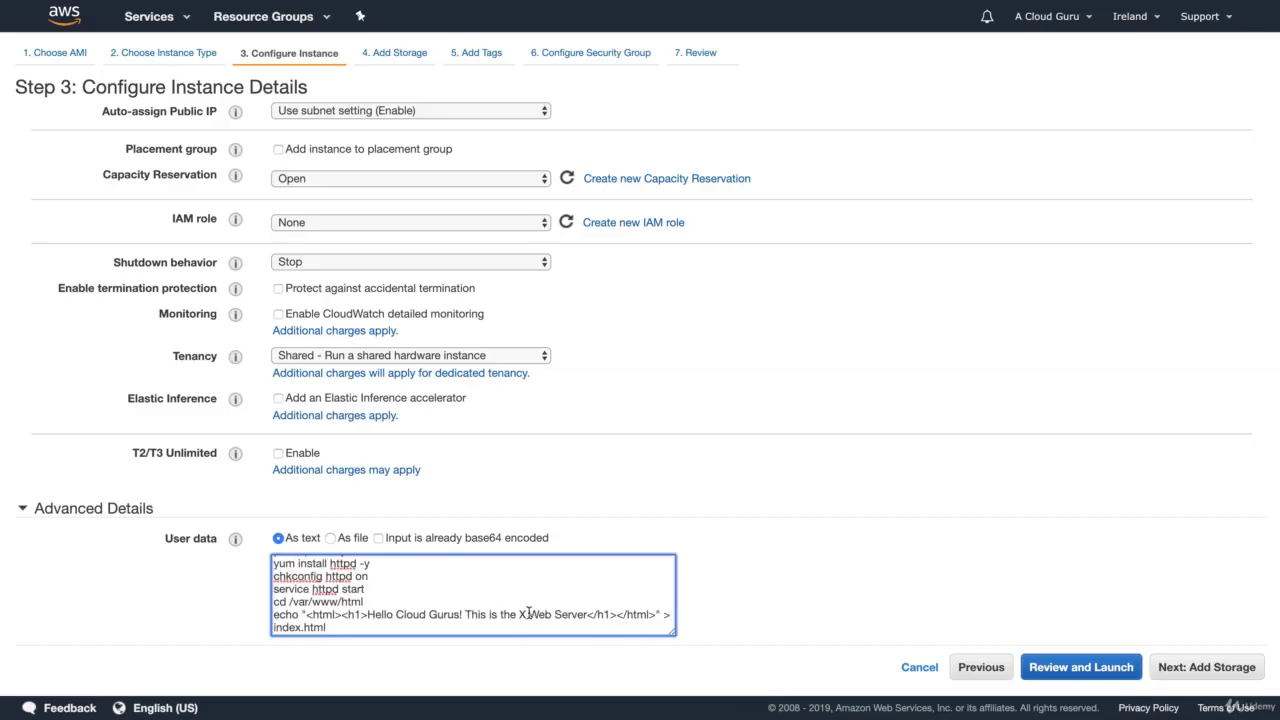
key(BackSpace)
text(Irish)
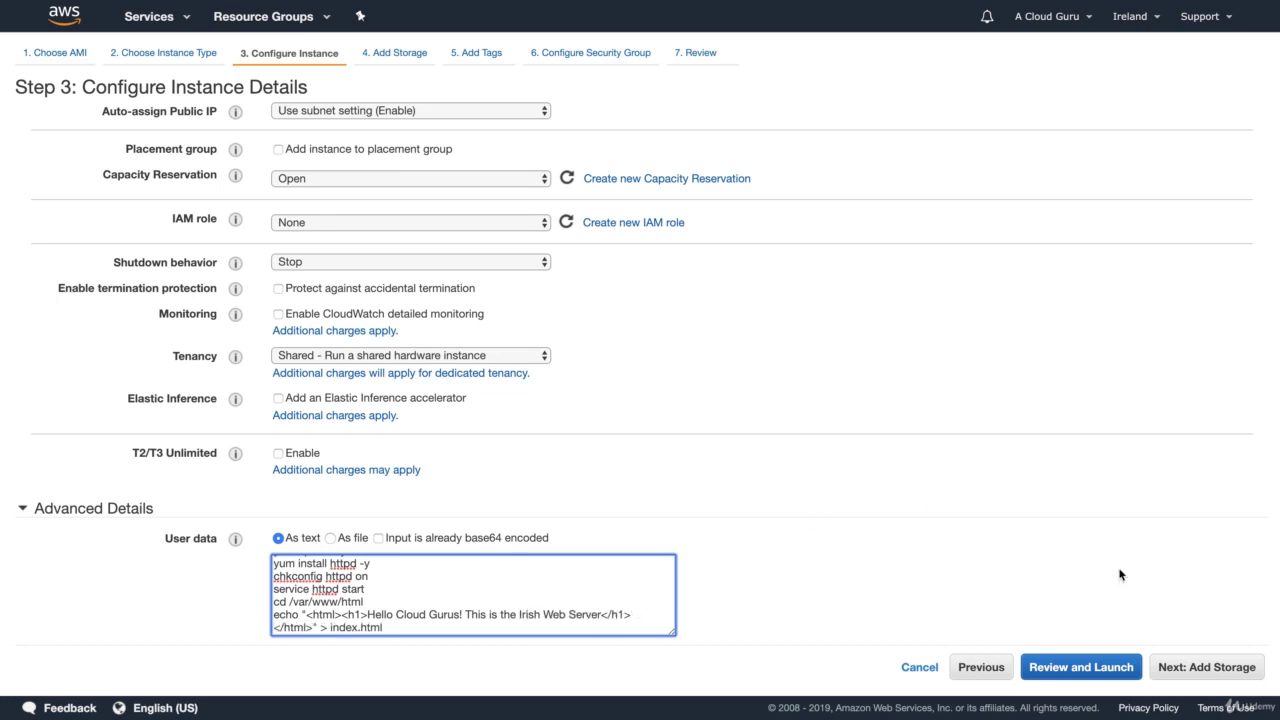
- Keep the default storage without tags, and assign the existing WebDMZ security group before proceeding to the launch review
click(1200, 666)
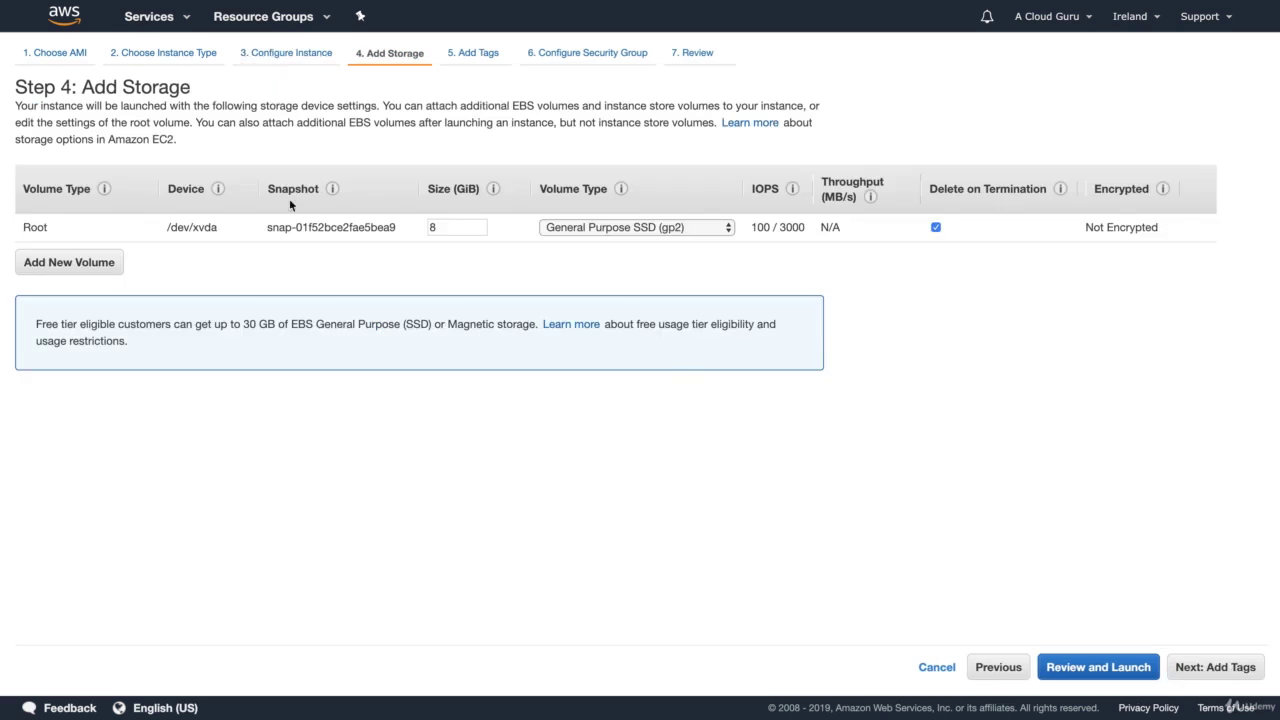
click(1216, 667)
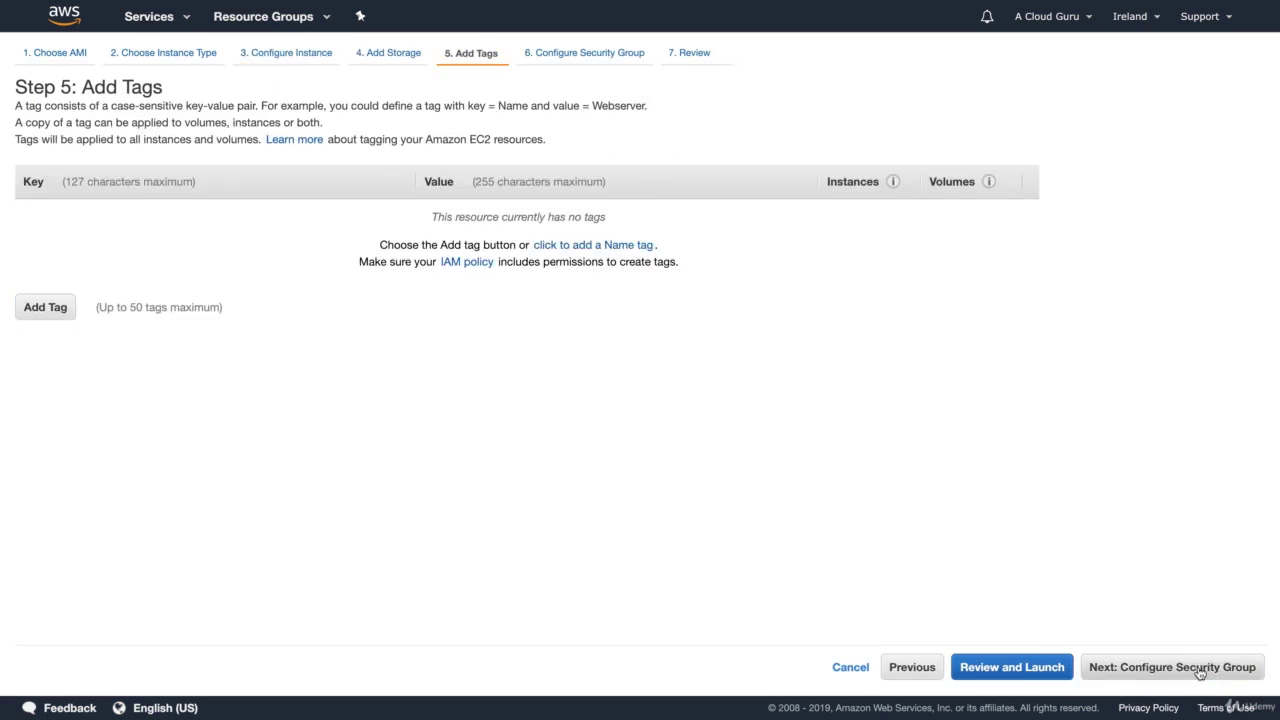
click(1200, 671)
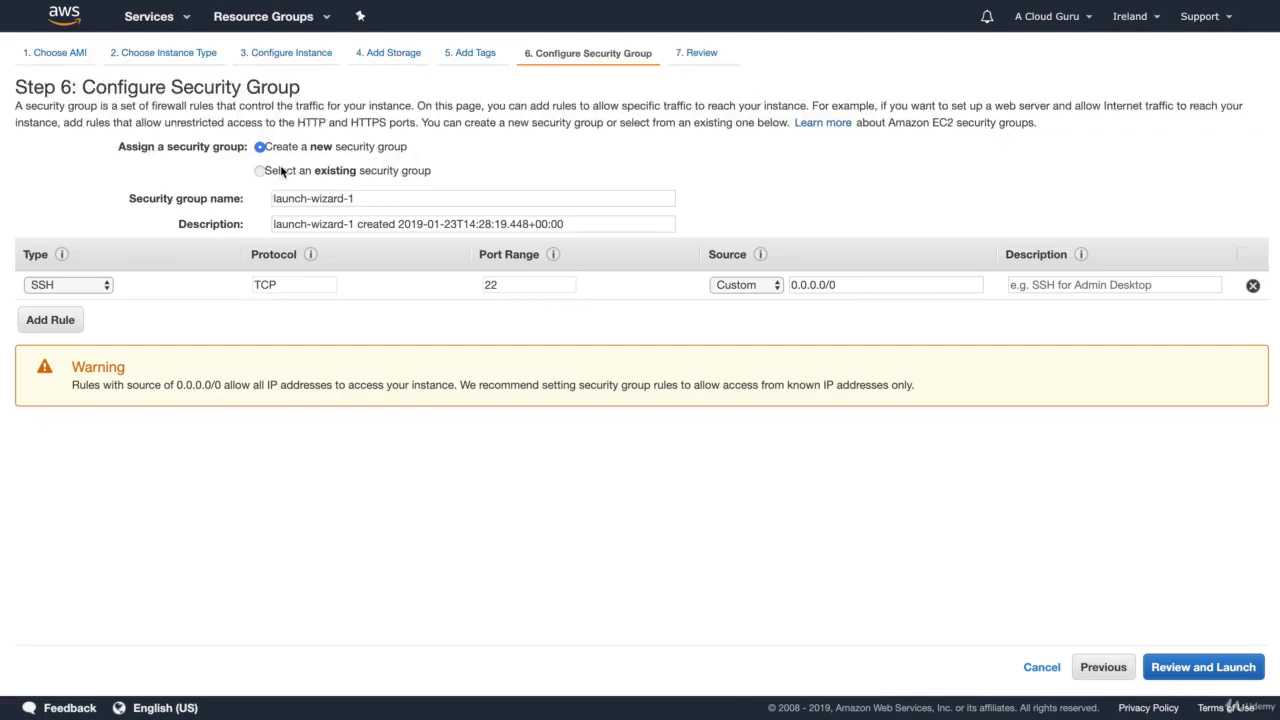
click(282, 172)
click(383, 303)
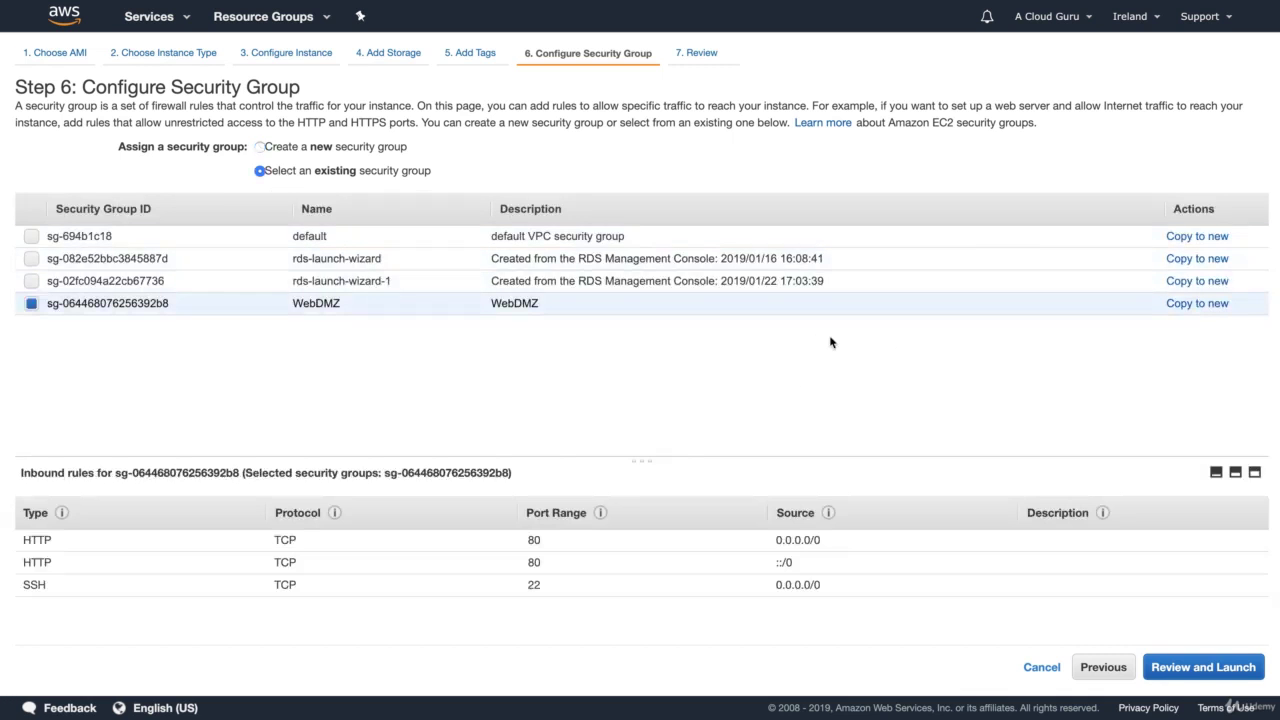
click(1175, 667)
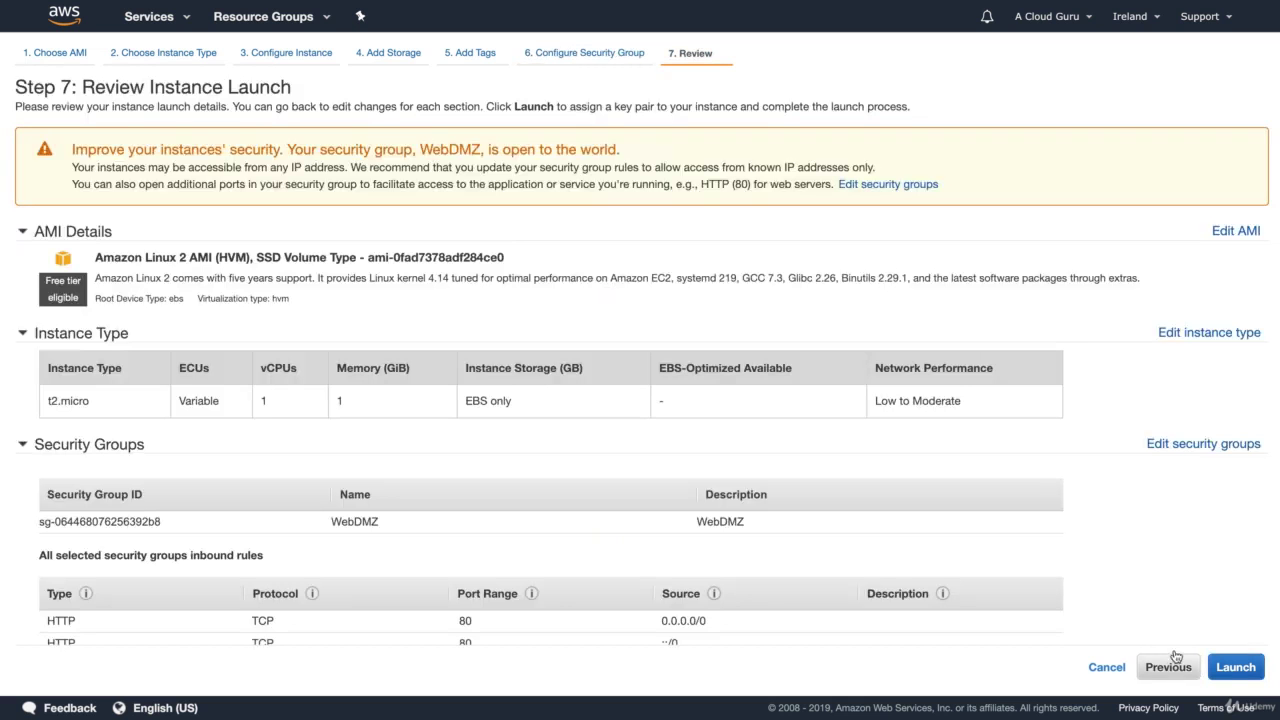
- Launch the instance with the existing London key pair, acknowledging access to its private key file
click(1240, 669)
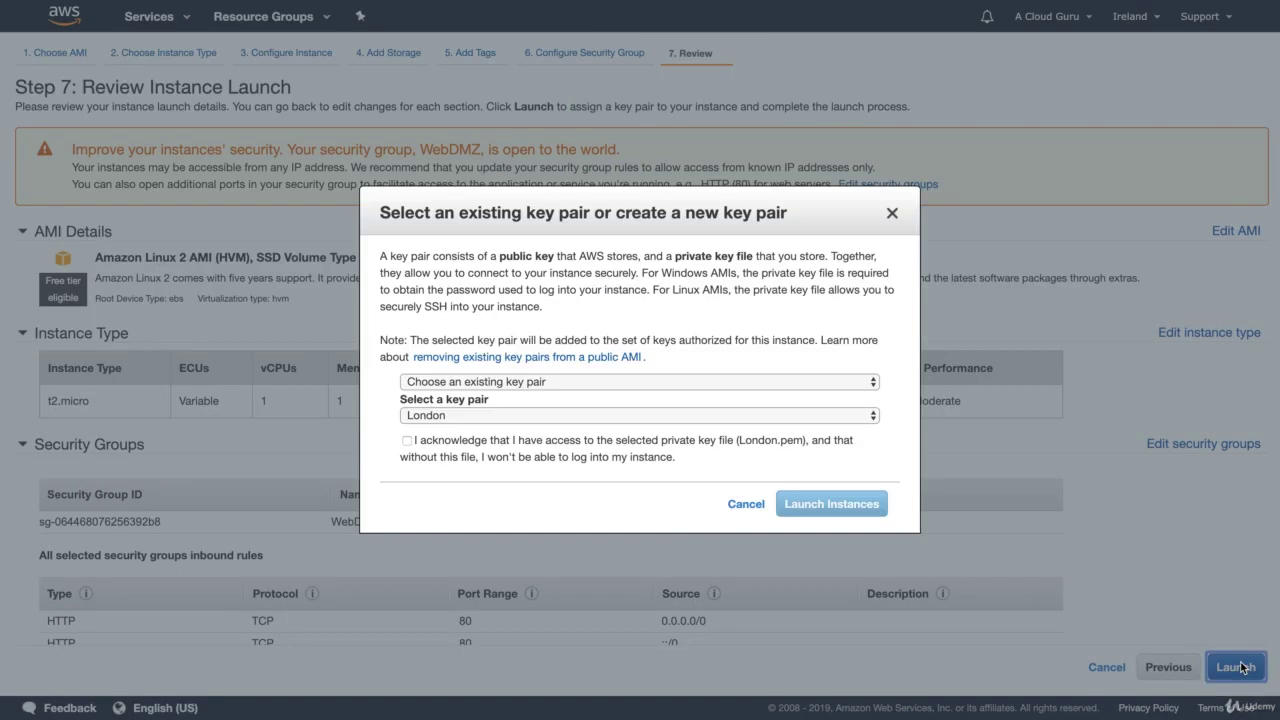
click(497, 443)
click(815, 504)
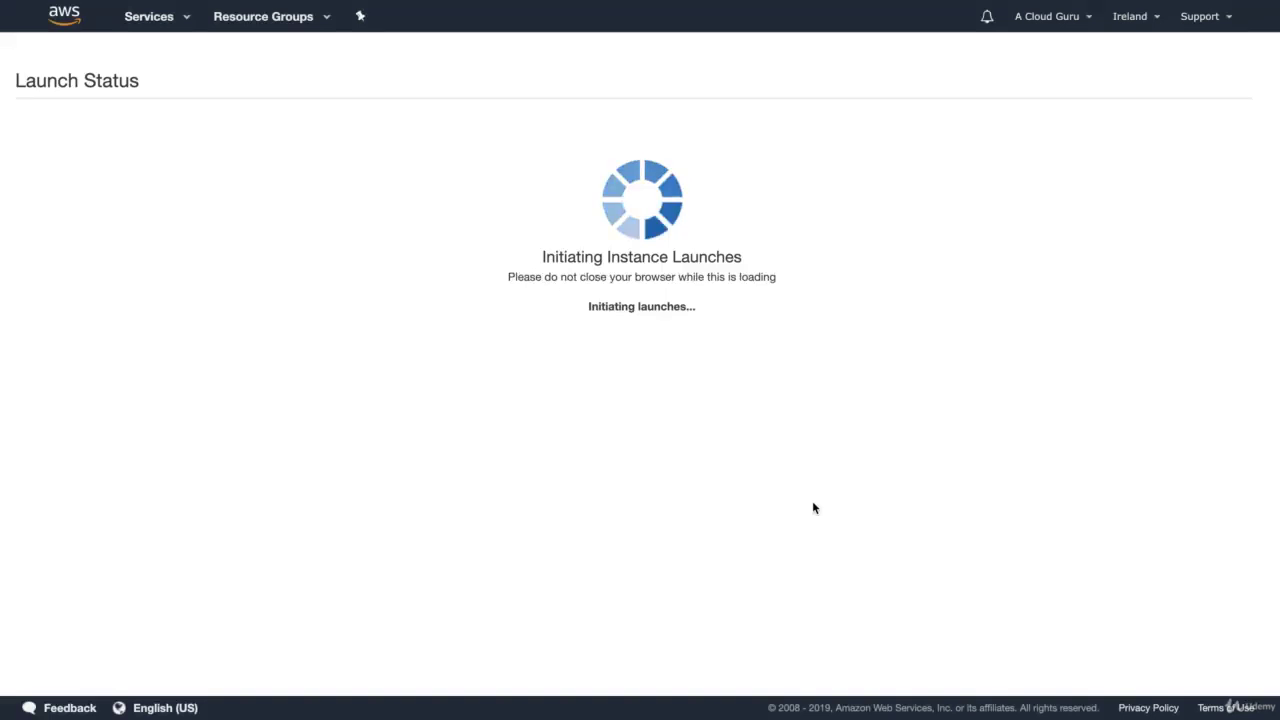
- Switch to the Asia Pacific (Sydney) region and begin an instance launch using Amazon Linux 2 AMI and the t2.micro type
click(1146, 26)
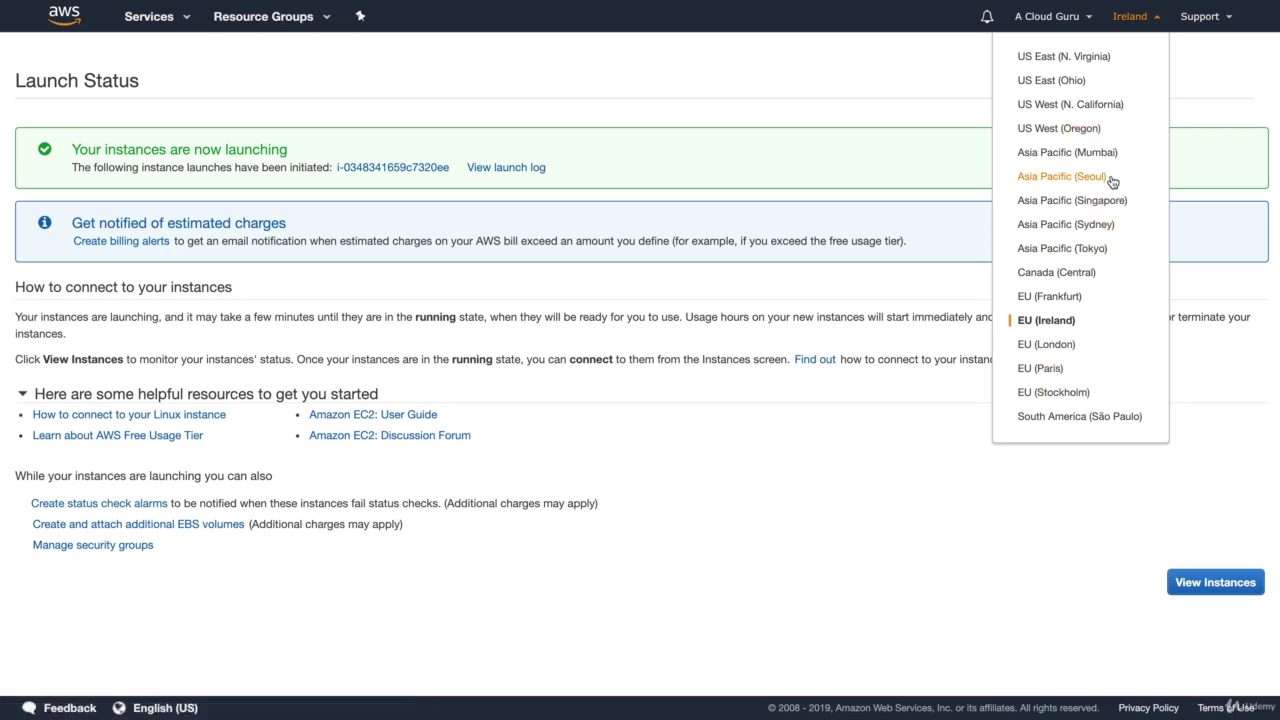
click(1098, 224)
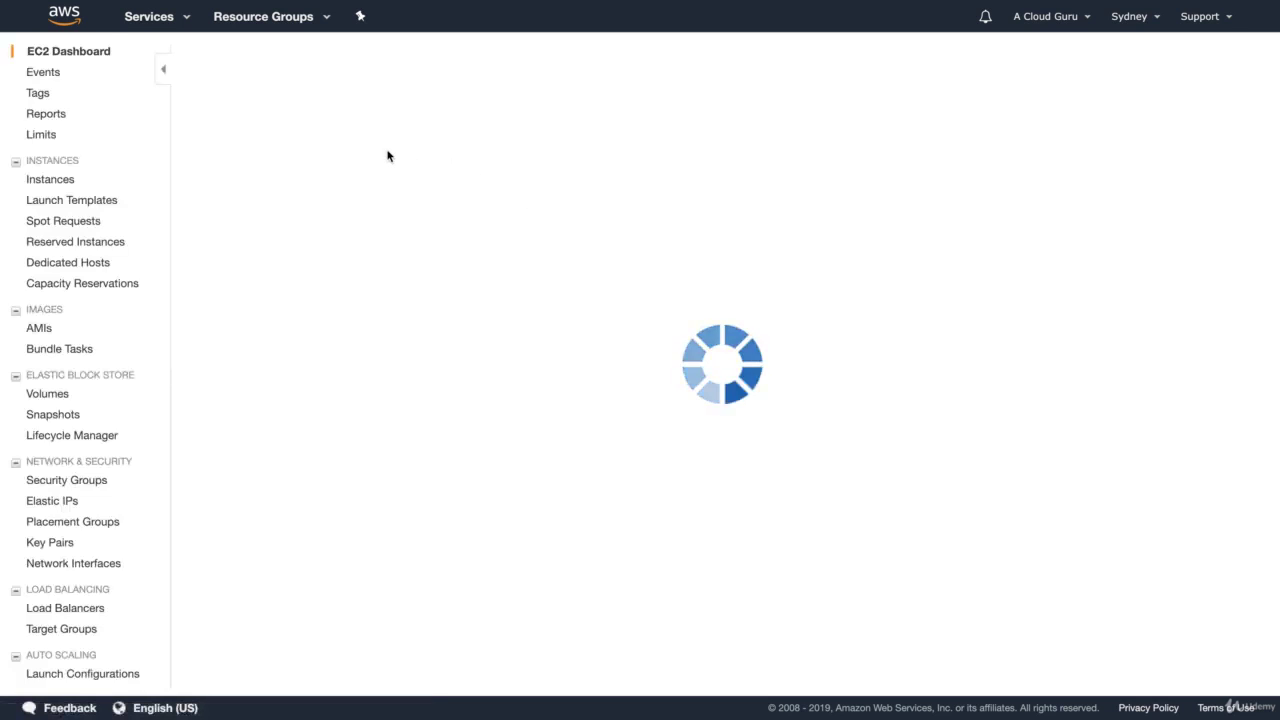
click(1178, 243)
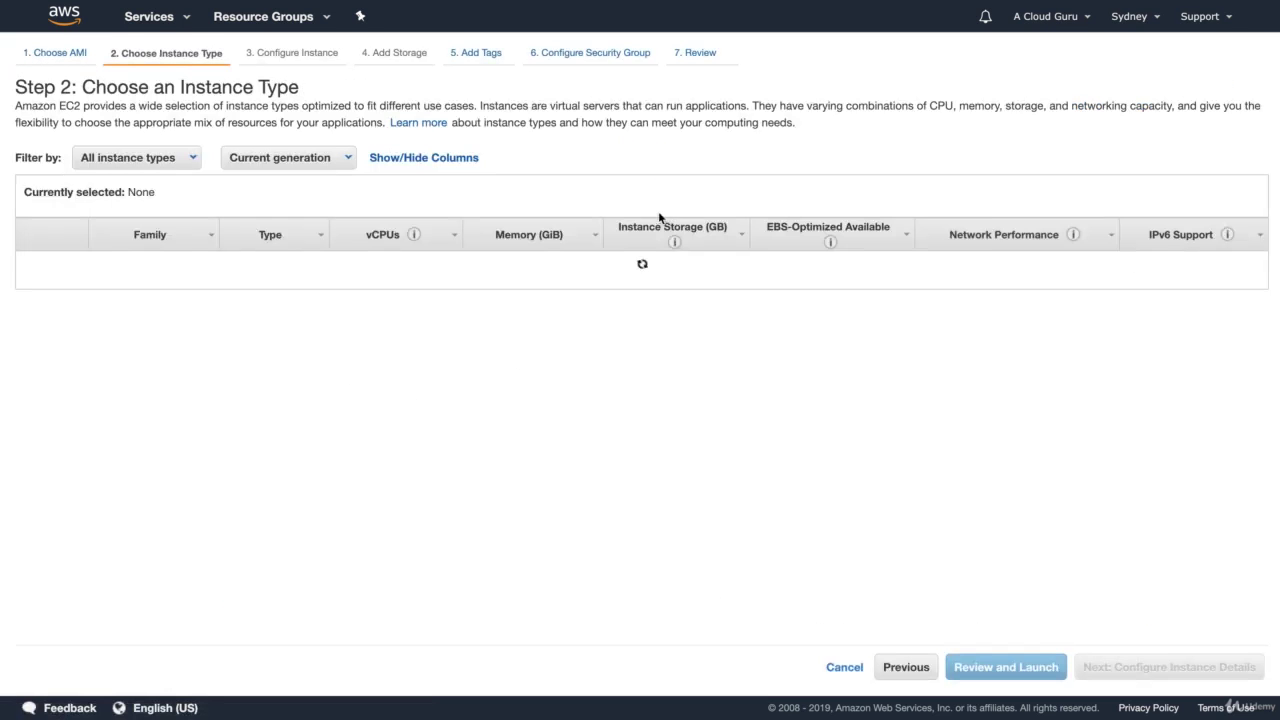
click(1186, 667)
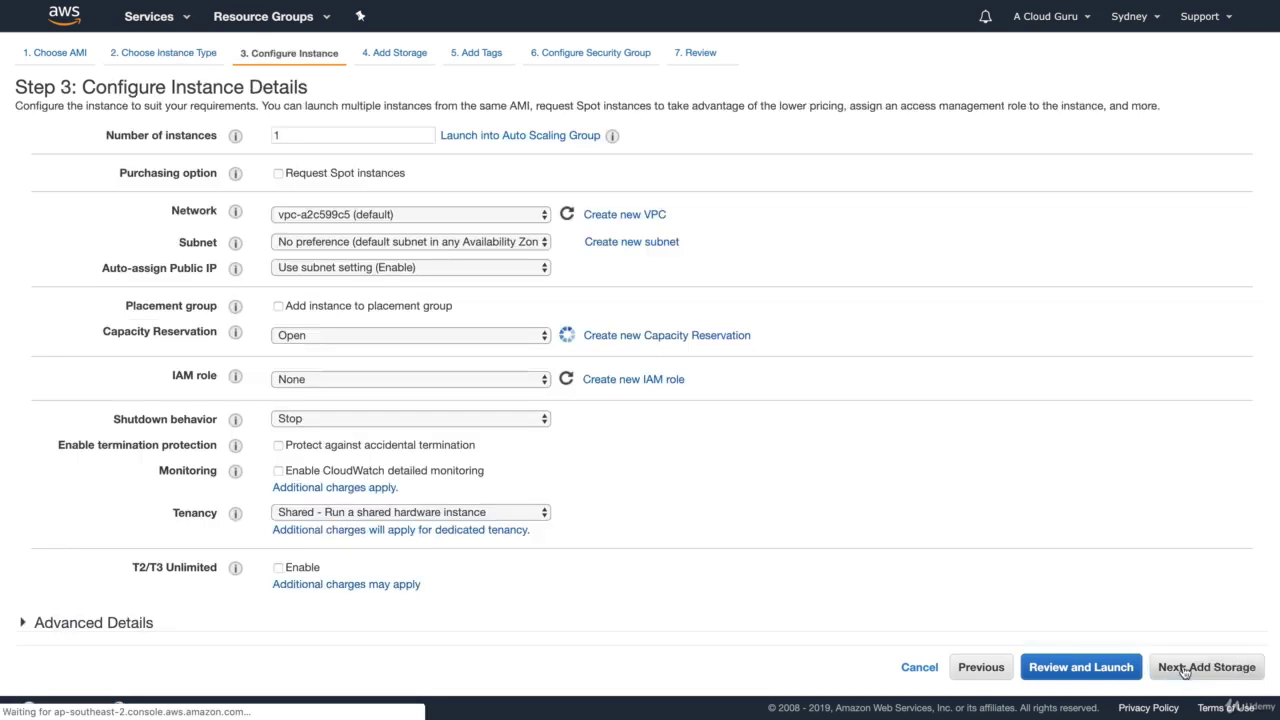
- Paste the web server script as the Sydney instance's user data and replace the X before "Web Server" with Sydney
click(76, 628)
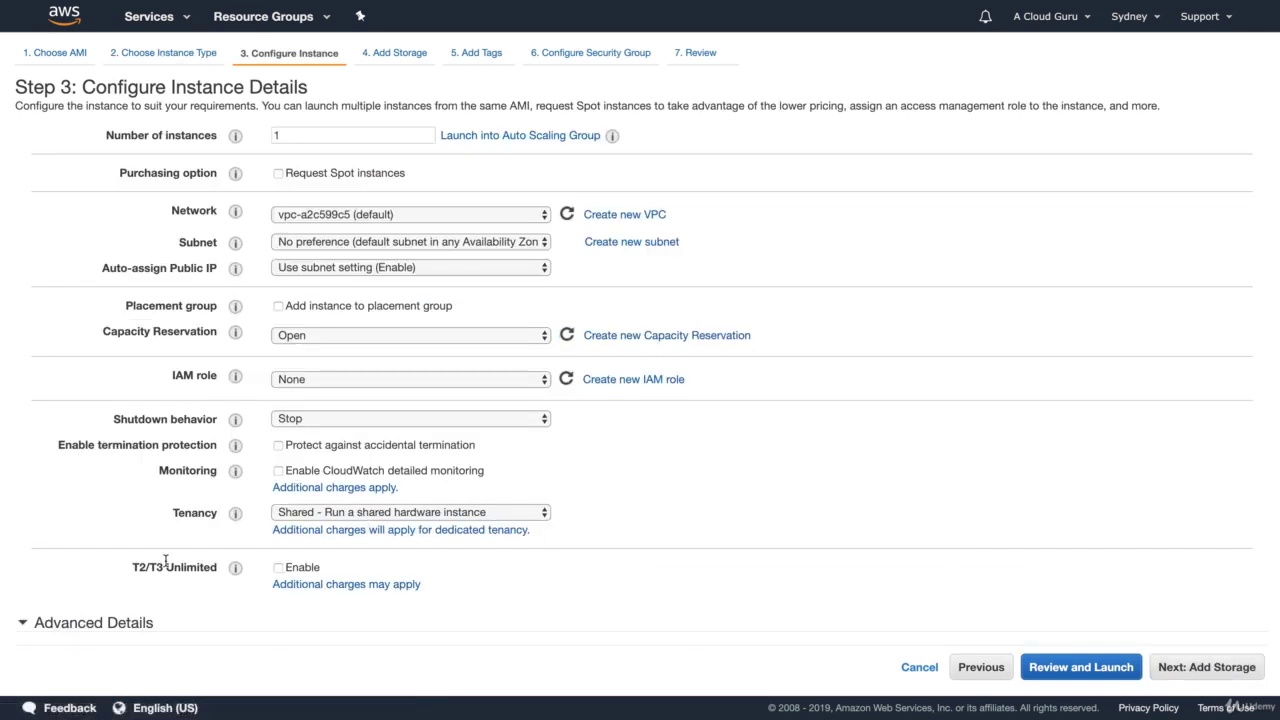
scroll(206, 563, down, 2)
click(366, 589)
text(yum install httpd -y chkconfig httpd on service httpd start cd /var/www/html echo "<html><h1>Hello Cloud Gurus! This is the Web Server</h1></html>" > index.html)
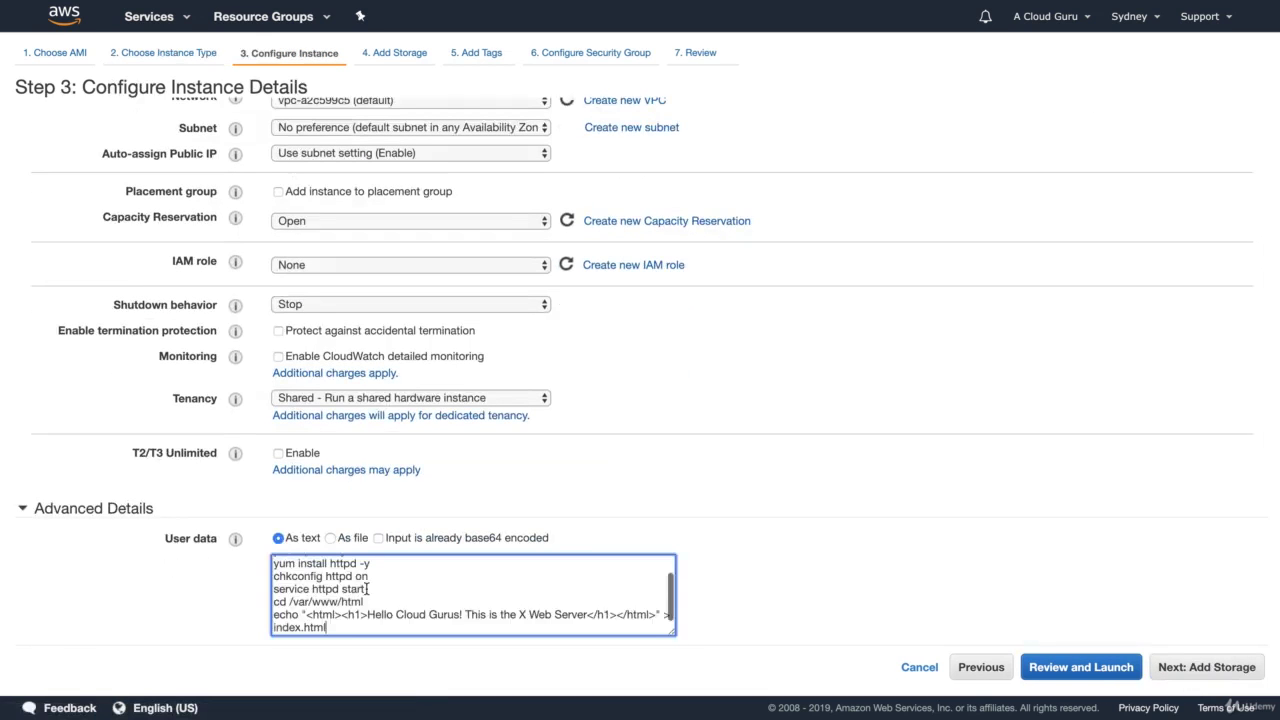
double_click(524, 614)
key(BackSpace)
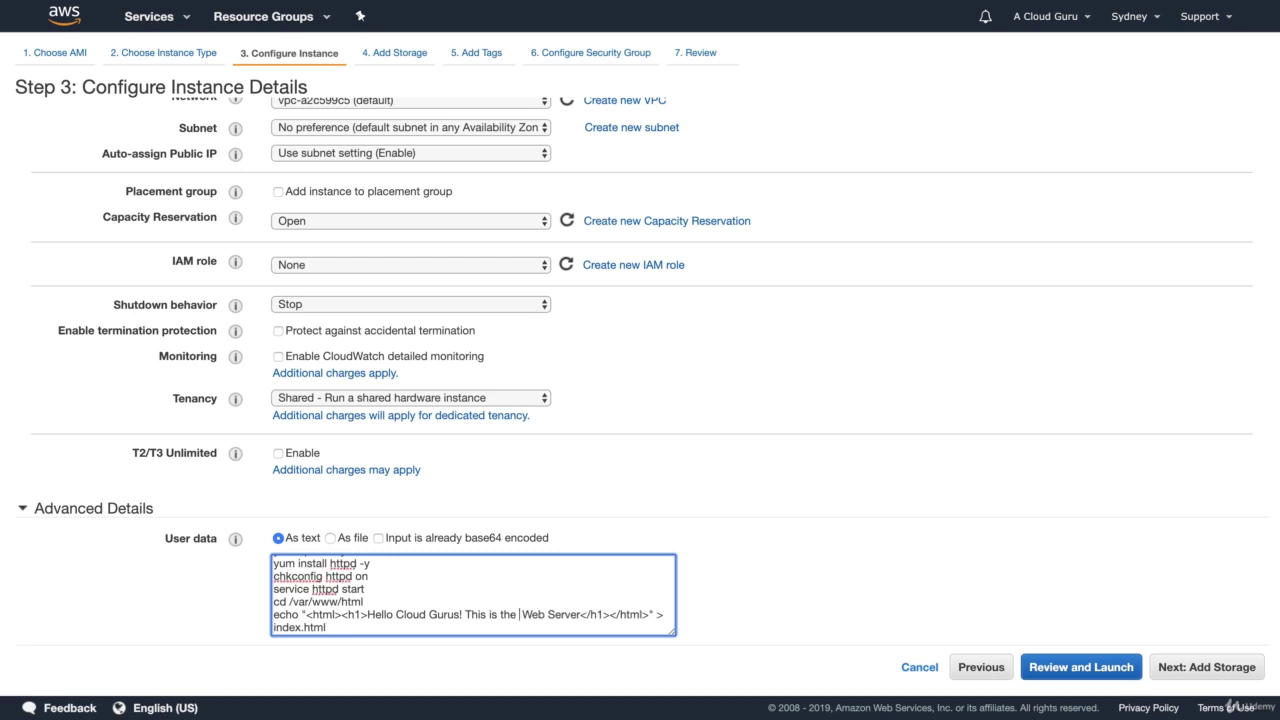
text(Sydney)
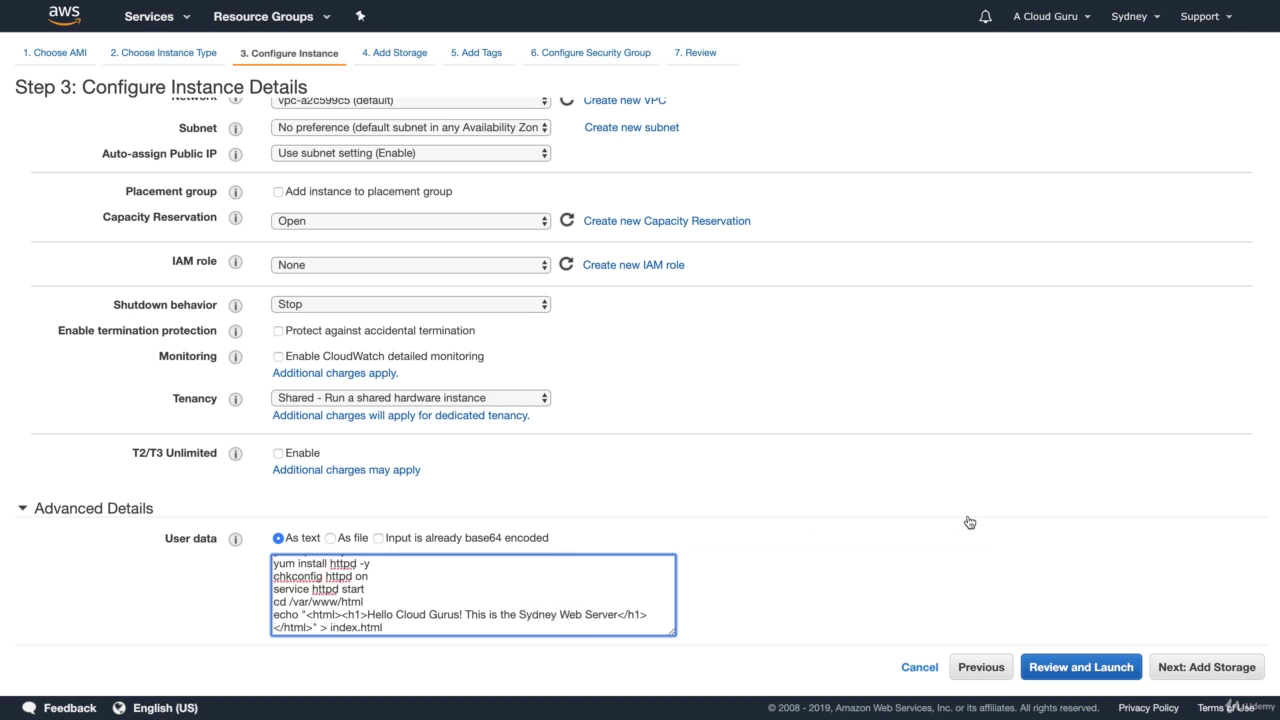
- Keep the default storage without tags, and enter WebDMZ as both name and description of the new security group
click(1220, 666)
click(1220, 666)
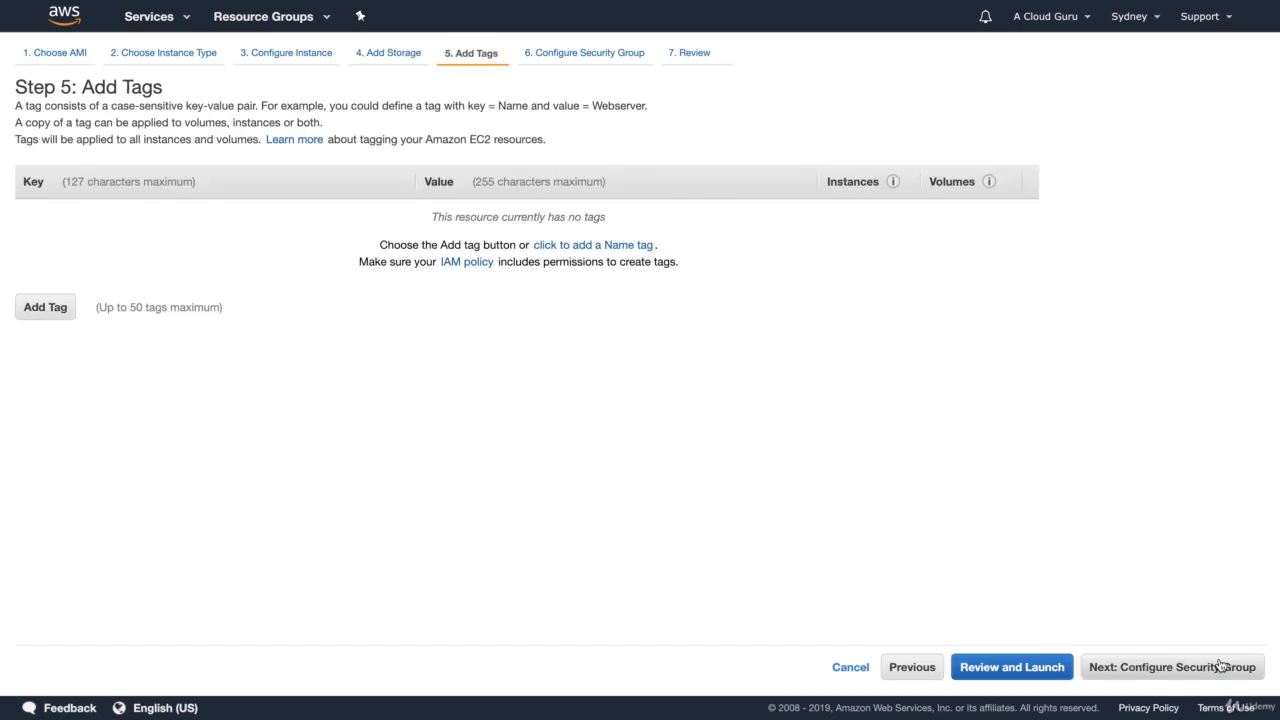
click(1220, 666)
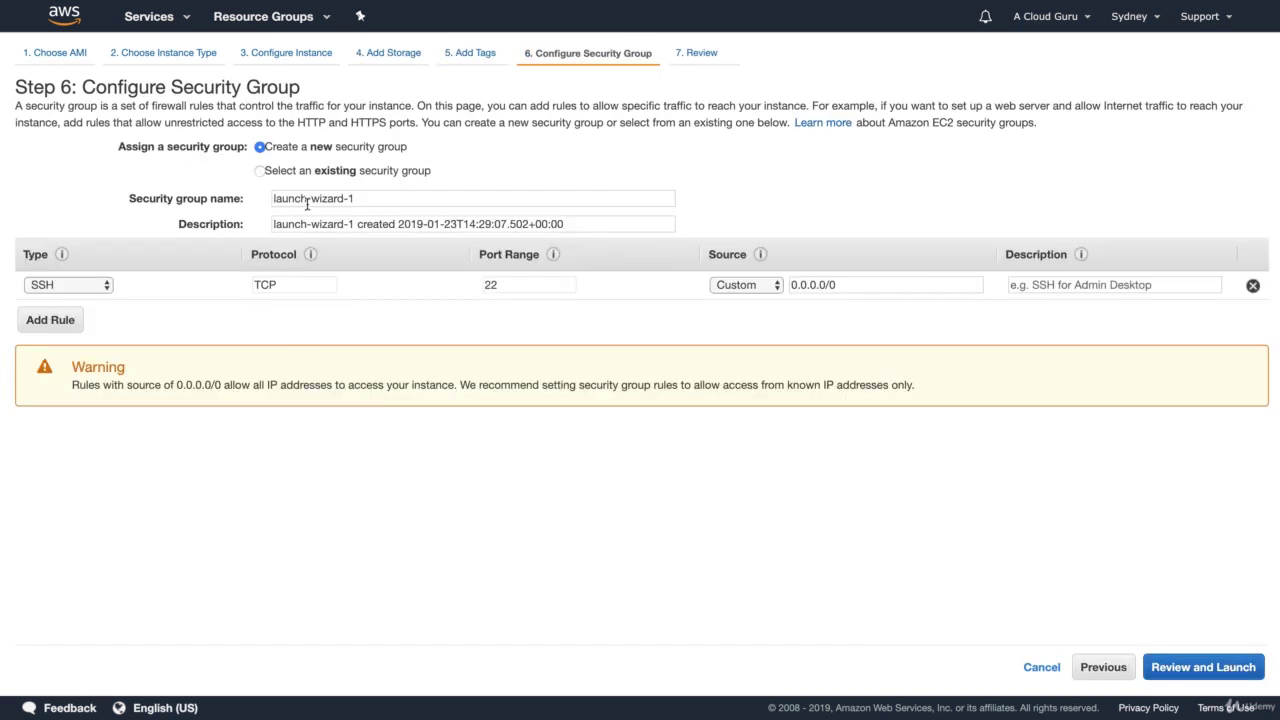
triple_click(338, 196)
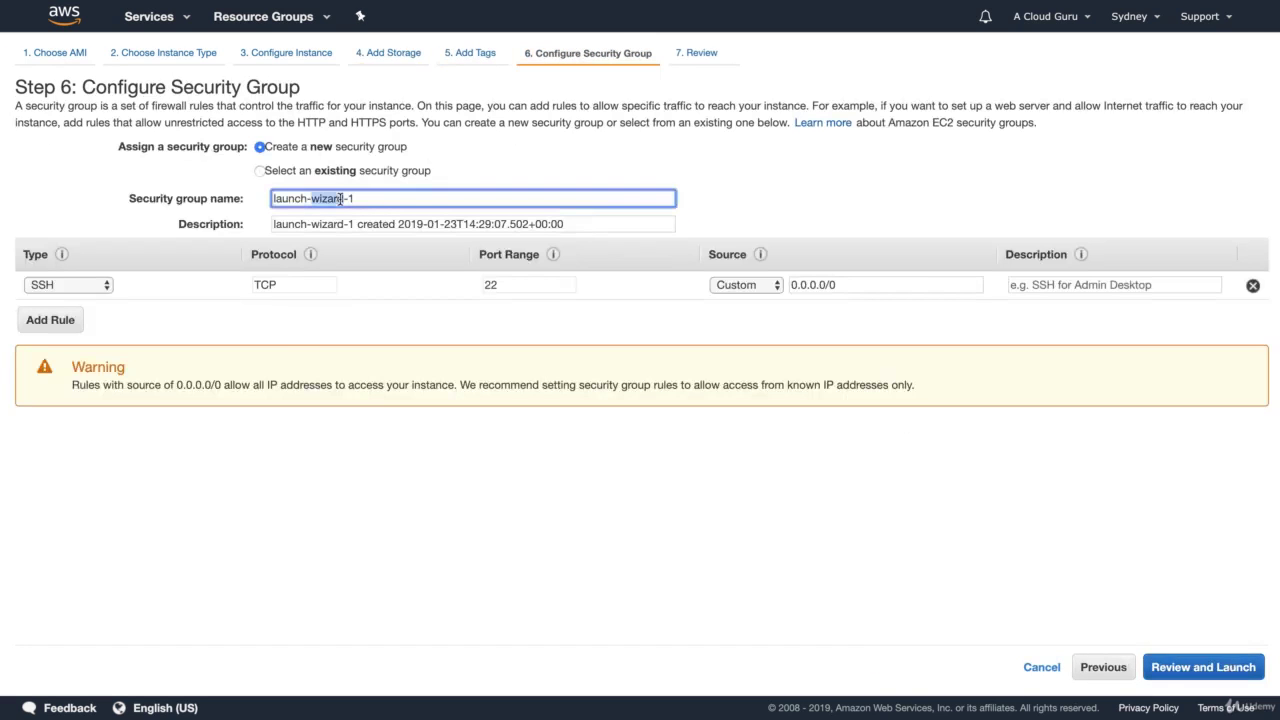
text(WebDMZ)
key(Tab)
text(We)
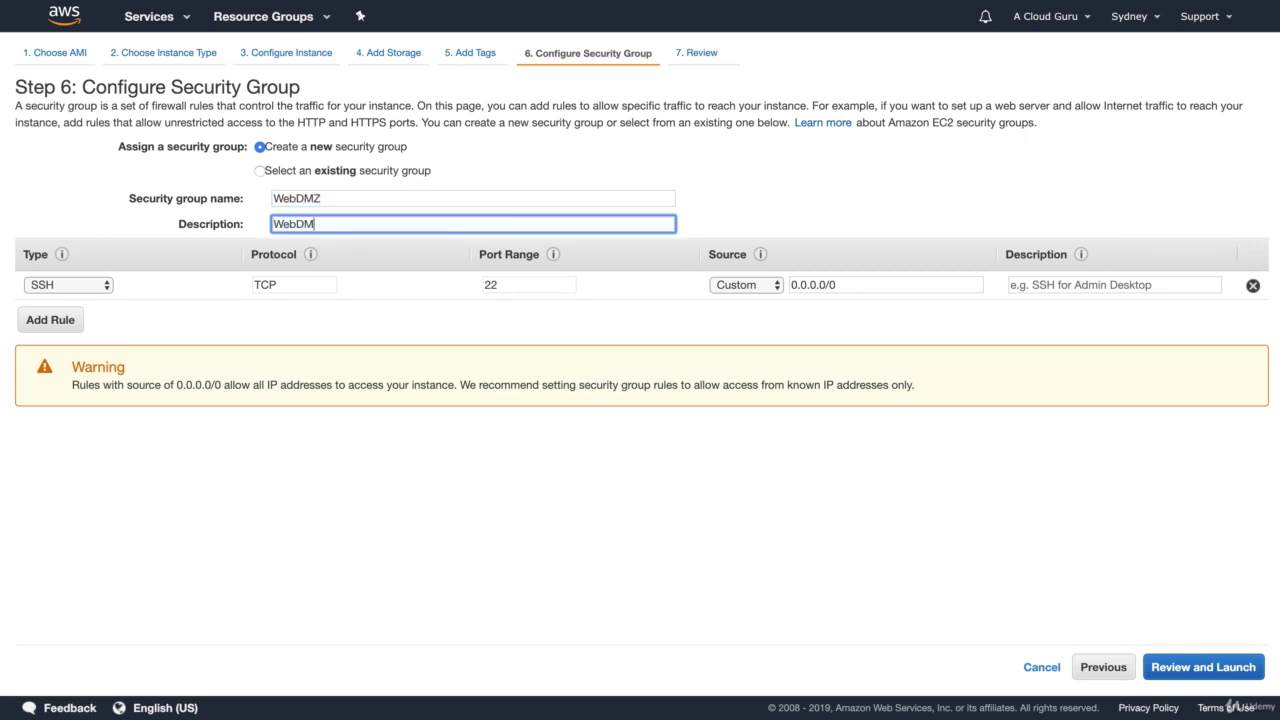
- Add an HTTP rule on port 80 to the WebDMZ security group and proceed to the launch review
click(77, 318)
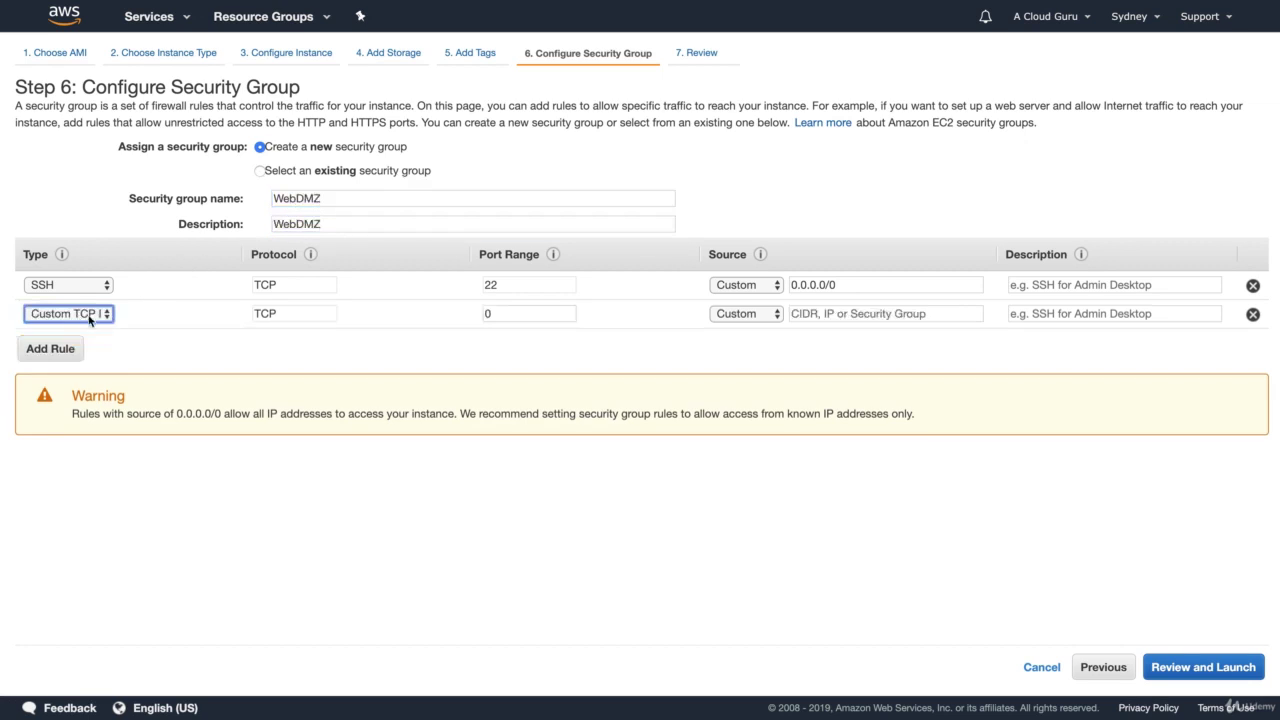
click(84, 314)
click(47, 526)
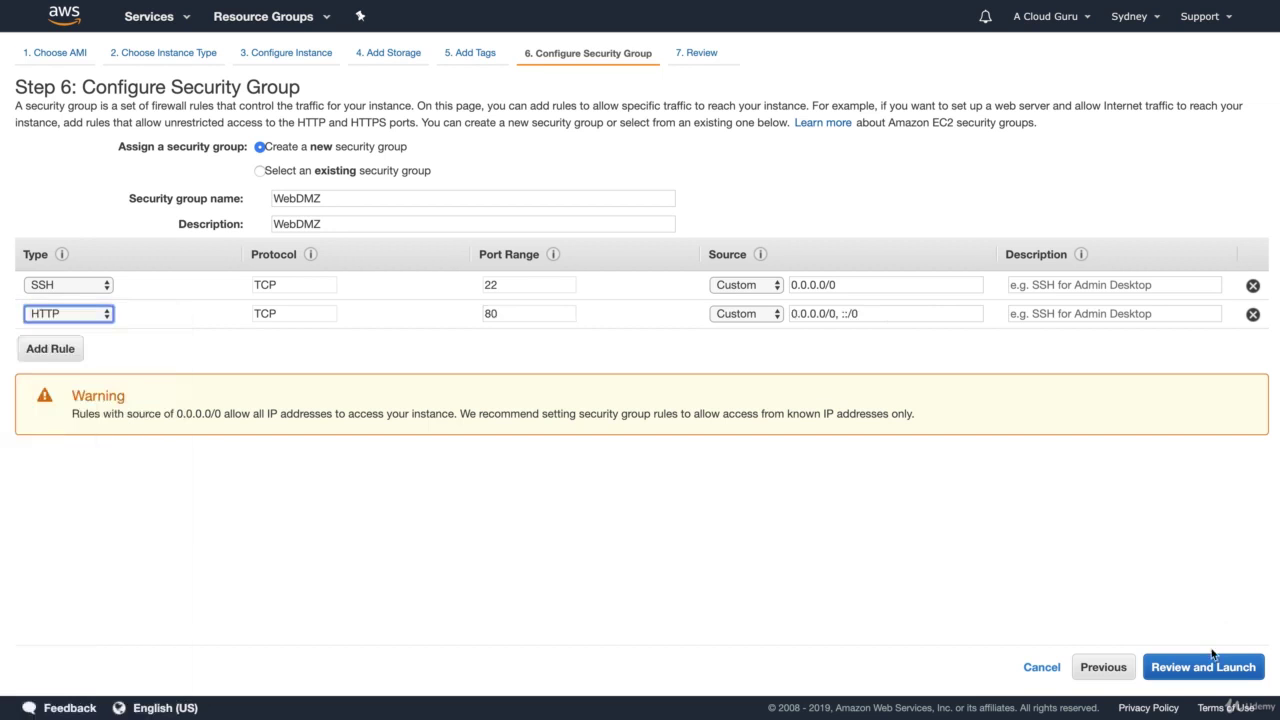
click(1190, 667)
- Create and download a new key pair named MySydneyKey, and launch the Sydney instance with it
click(1228, 672)
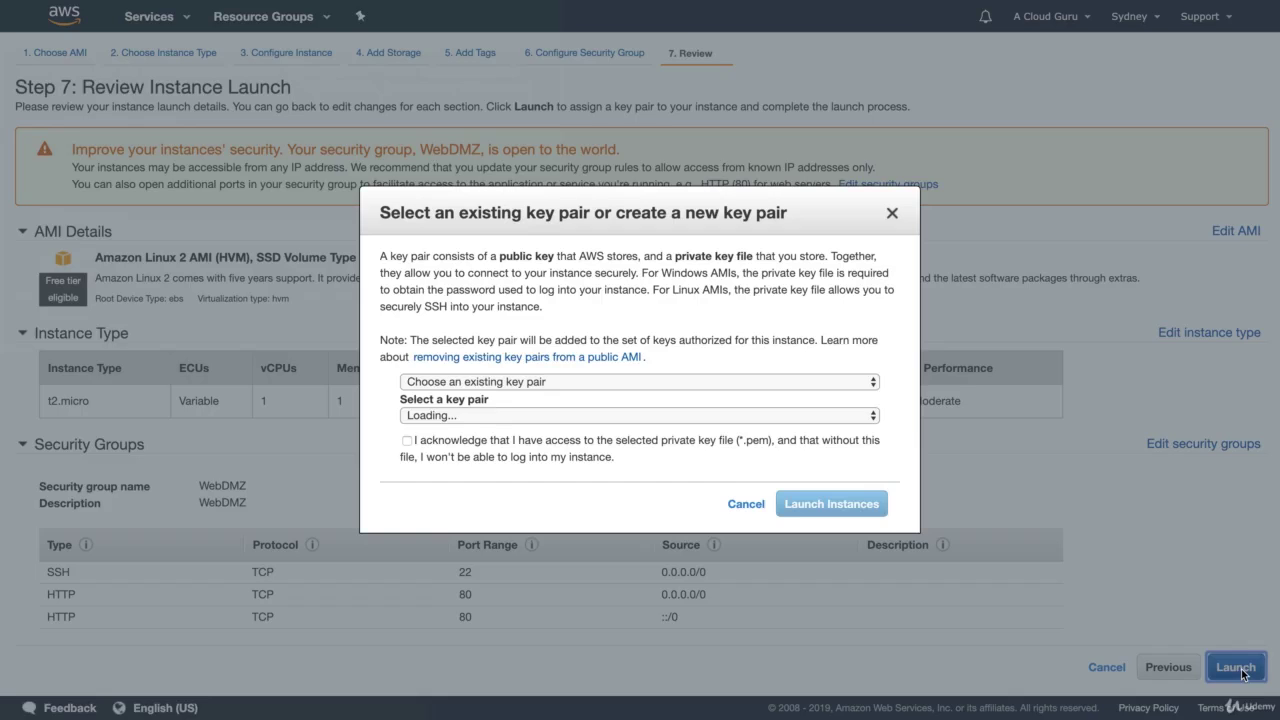
click(583, 380)
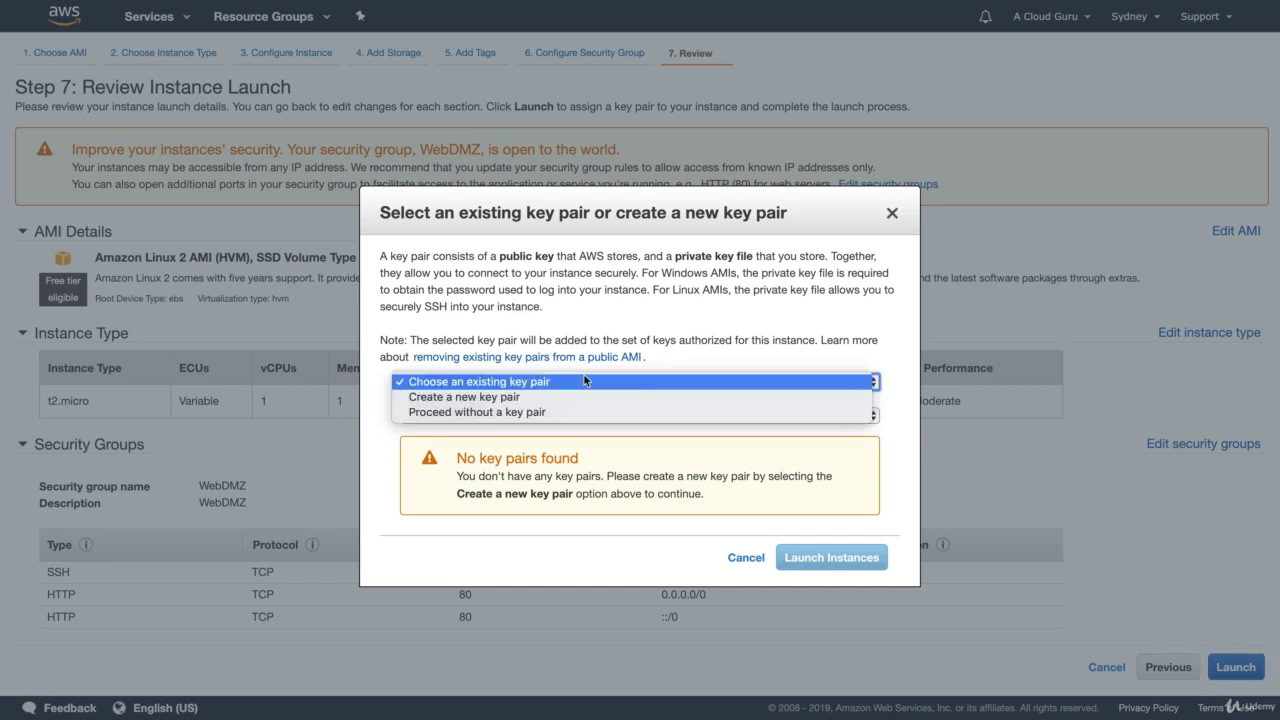
click(549, 398)
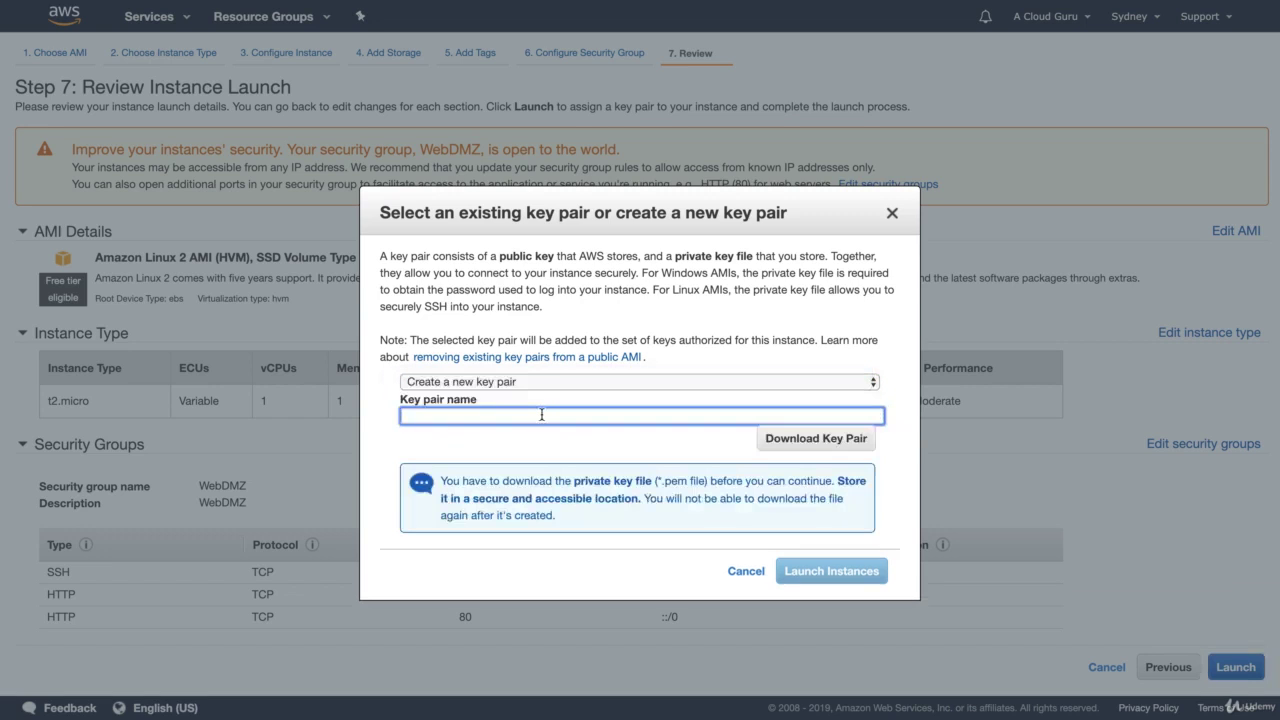
text(MySydneyKey)
click(770, 439)
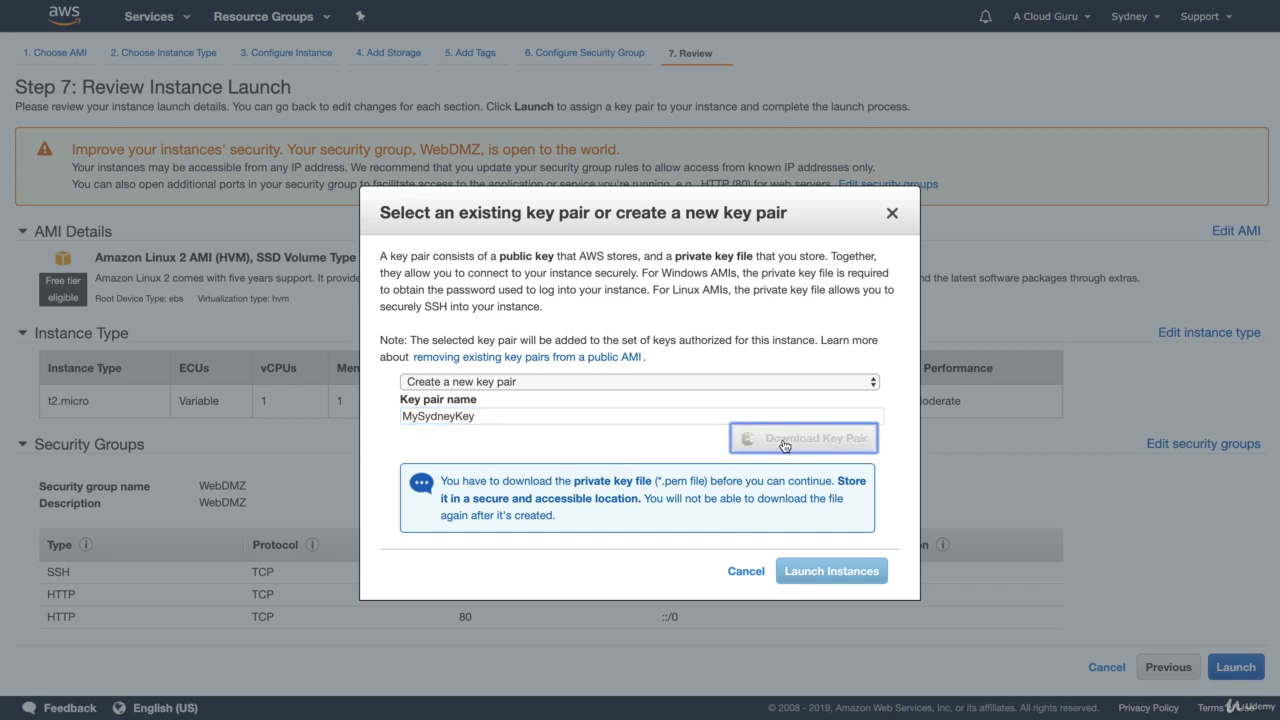
click(826, 572)
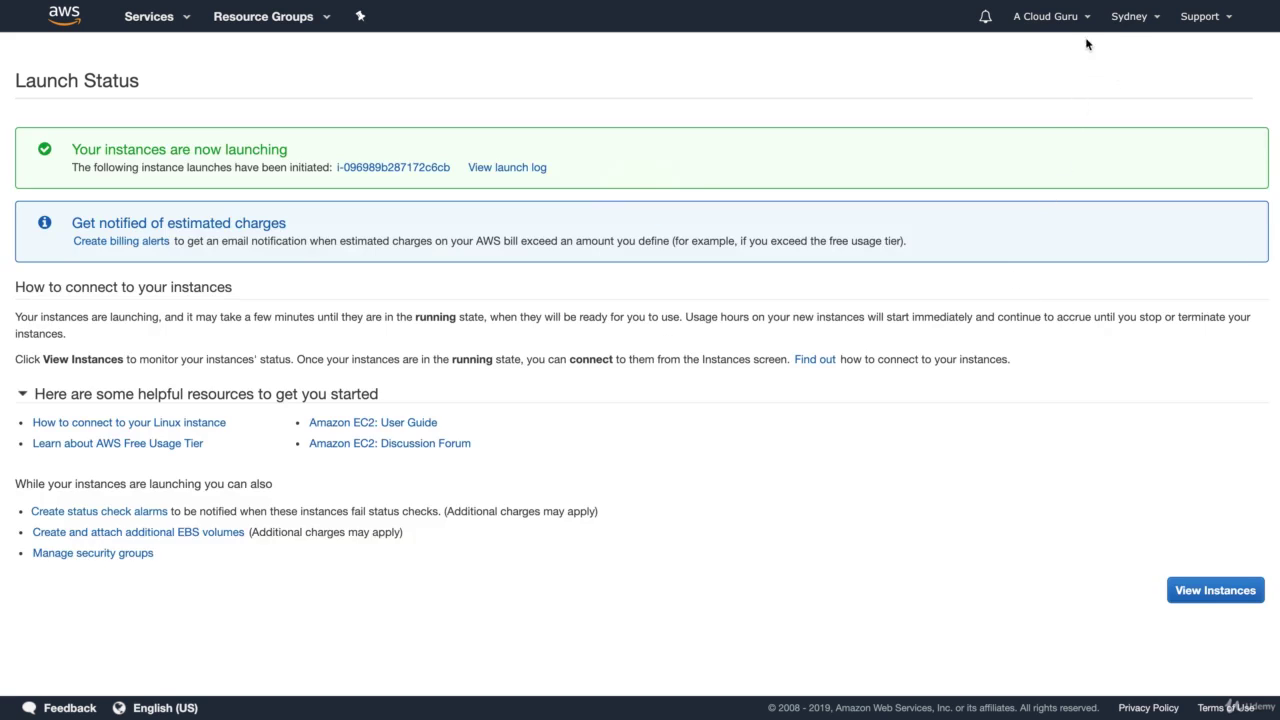
- Switch to the US East (Ohio) region and begin an instance launch using Amazon Linux AMI 2018.03.0 and the t2.micro type
click(1135, 22)
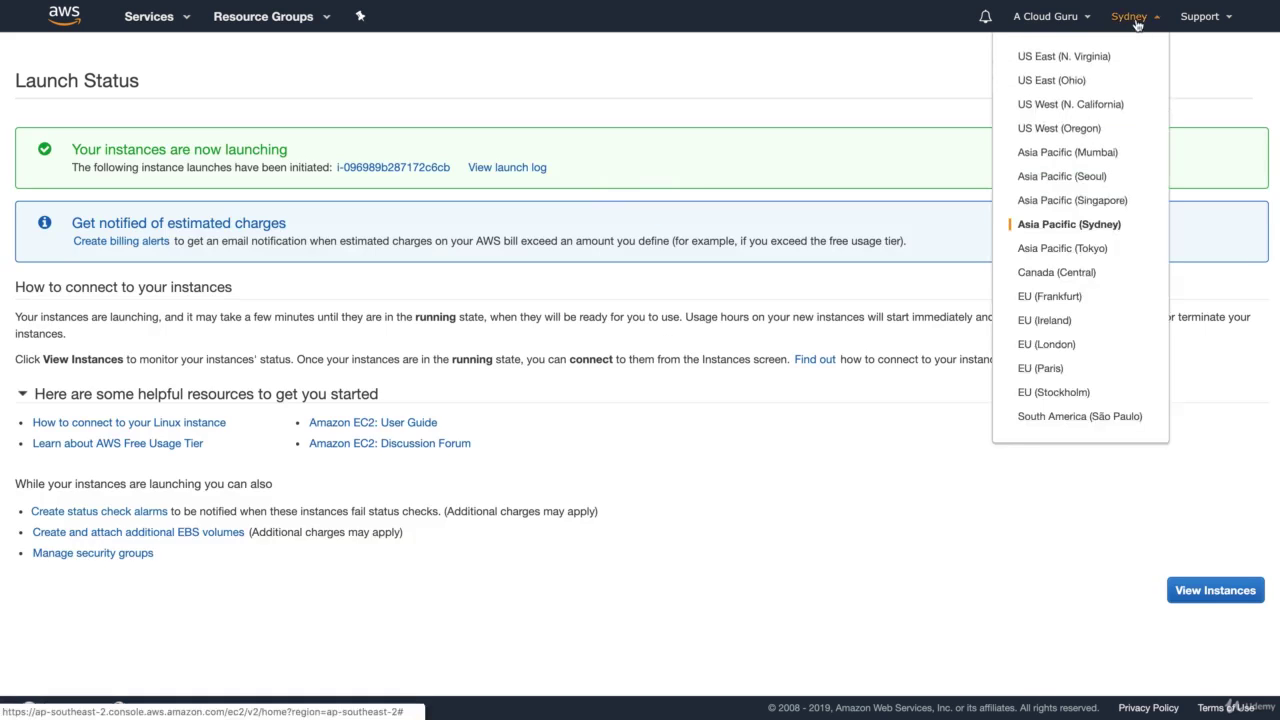
click(1068, 82)
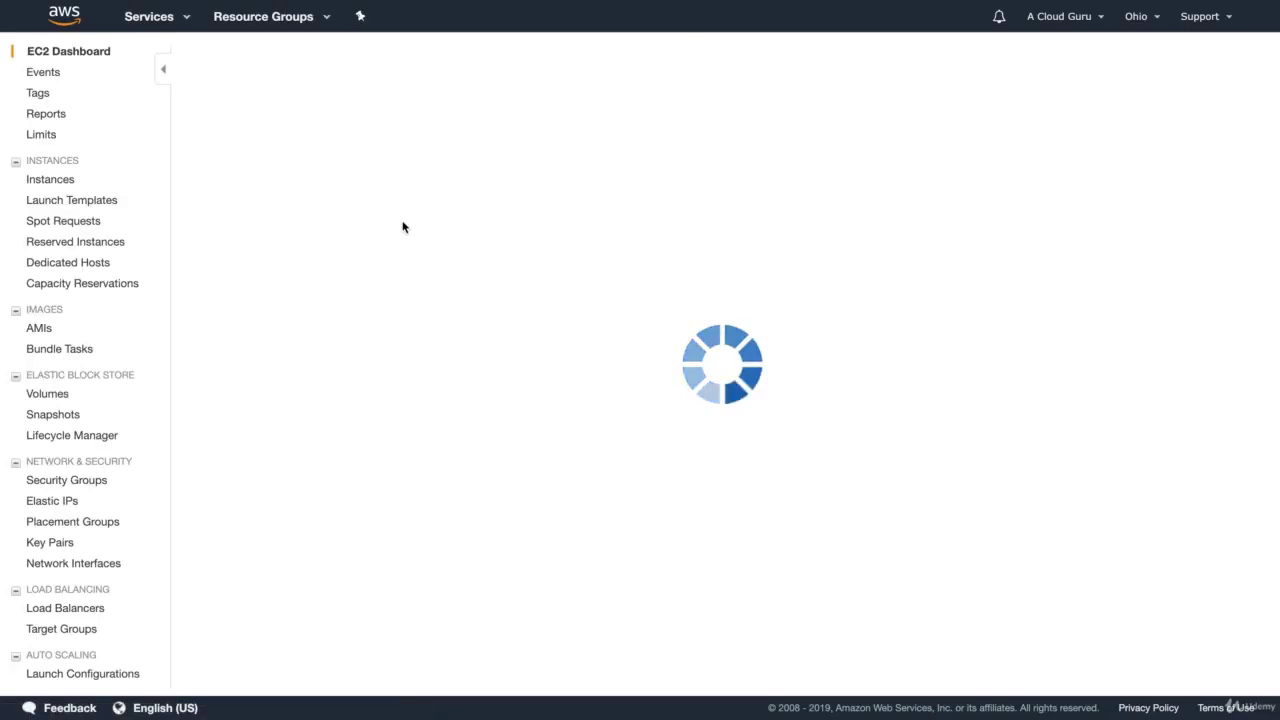
click(1218, 242)
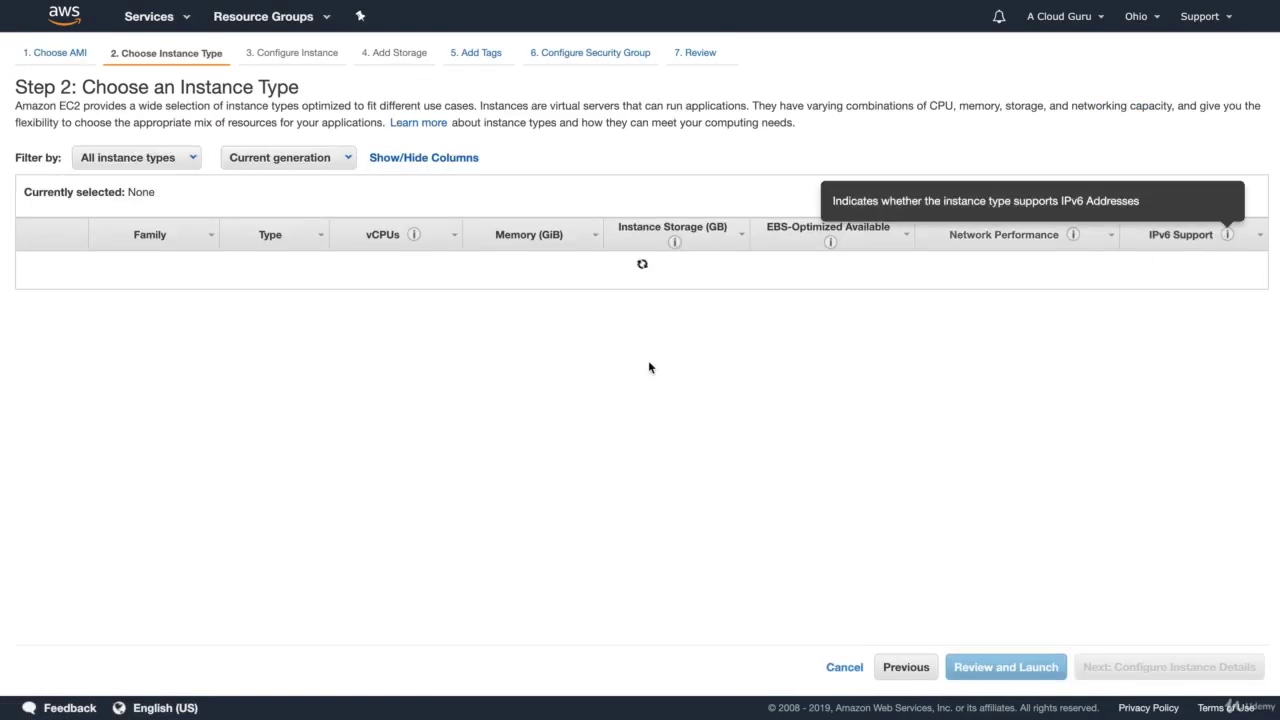
click(1150, 667)
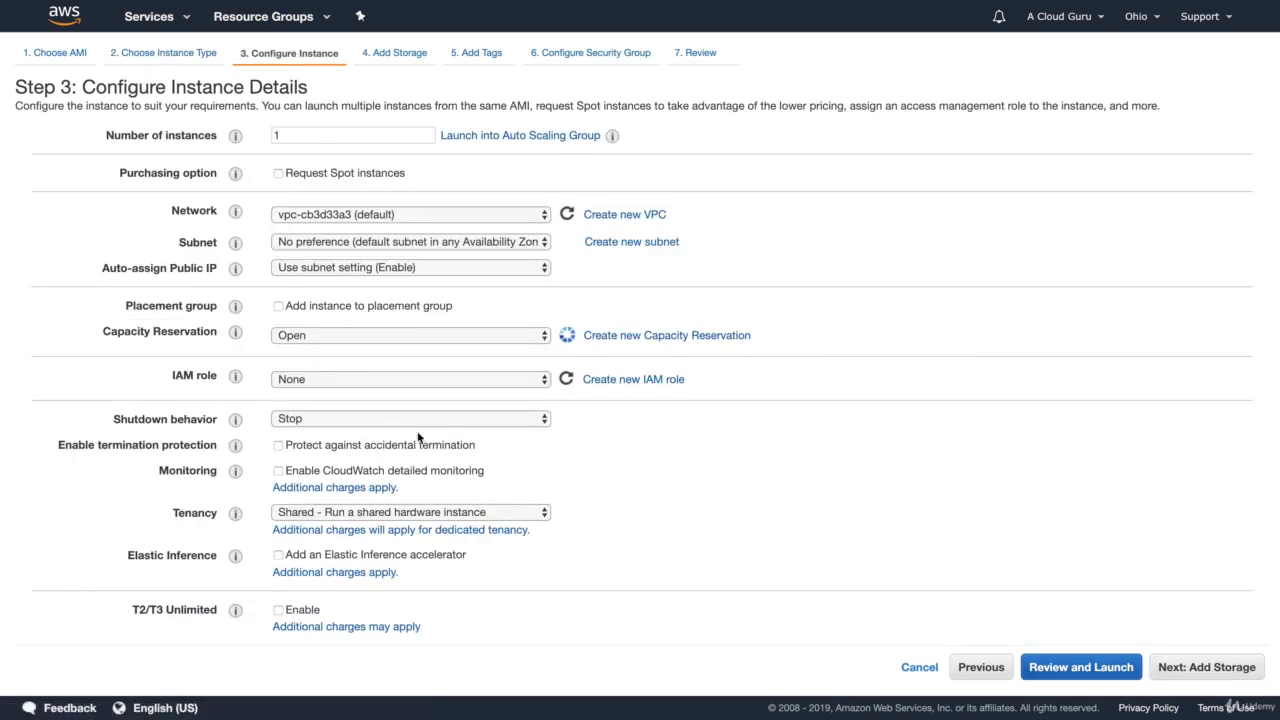
- Paste the web server script as the Ohio instance's user data and replace the X before "Web Server" with Ohio
scroll(103, 471, down, 1)
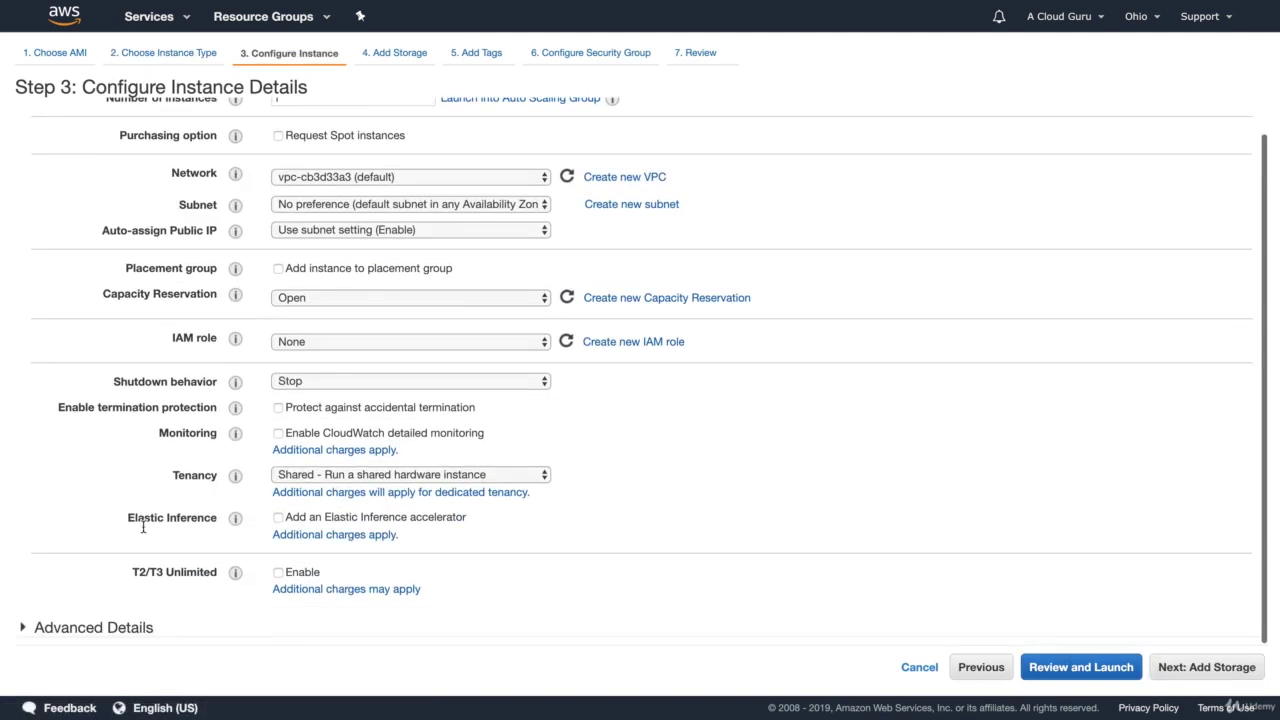
click(111, 630)
scroll(219, 586, down, 3)
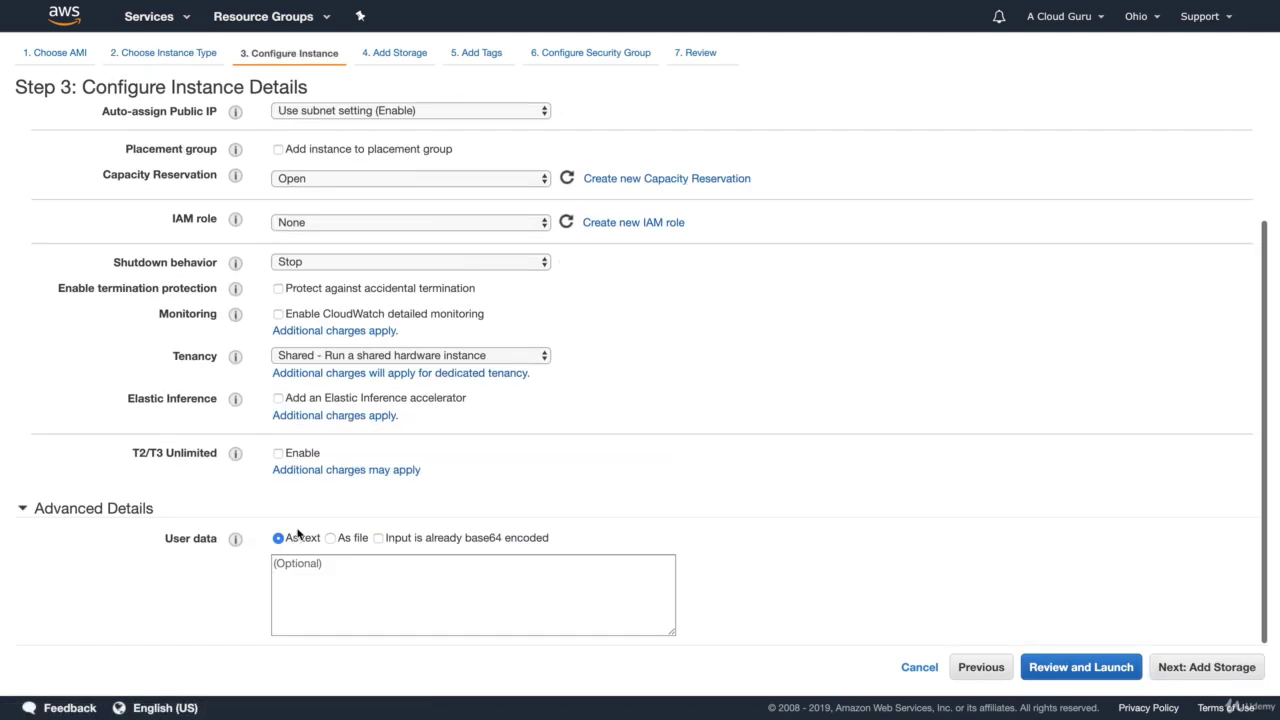
click(346, 574)
key(ctrl+v)
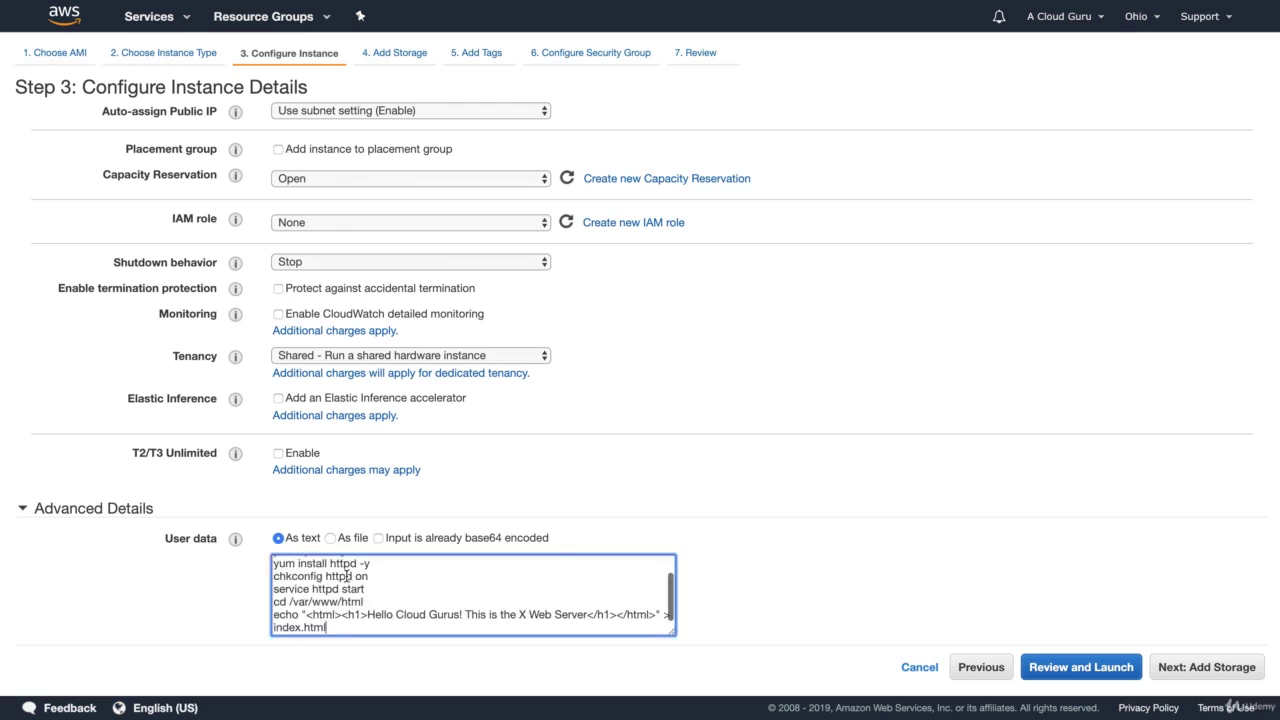
click(528, 615)
key(BackSpace)
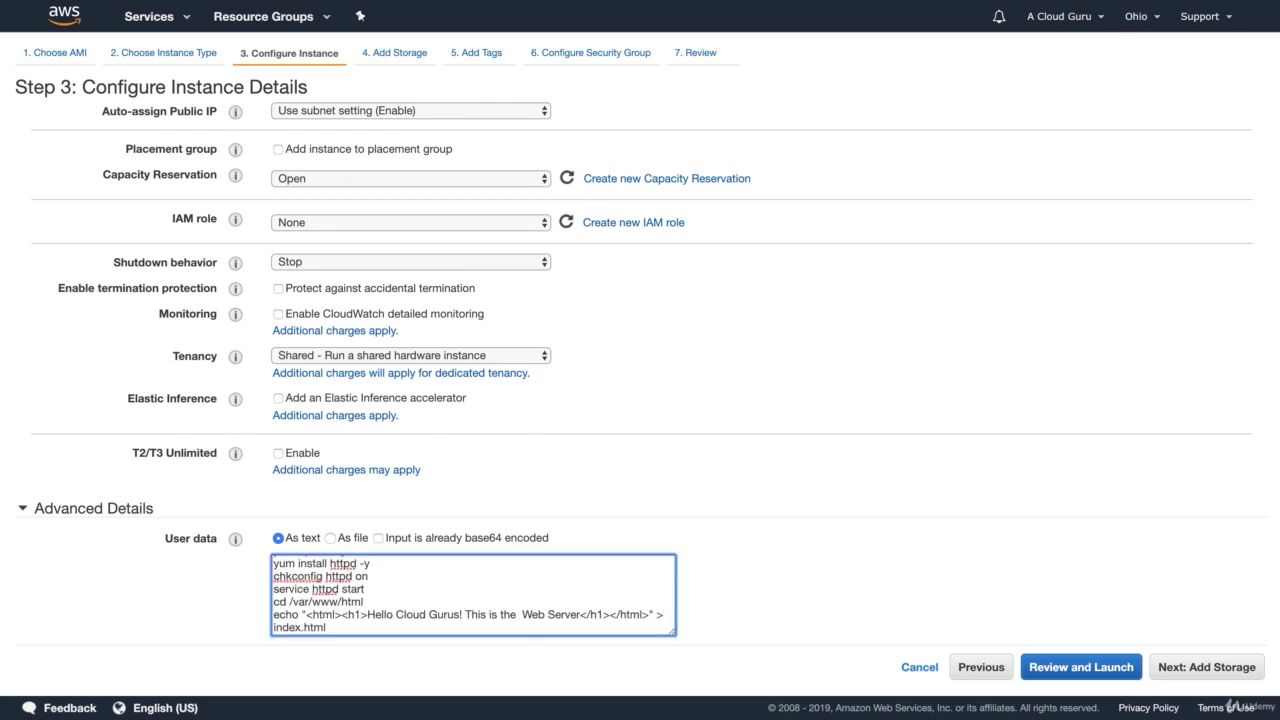
text(Ohio)
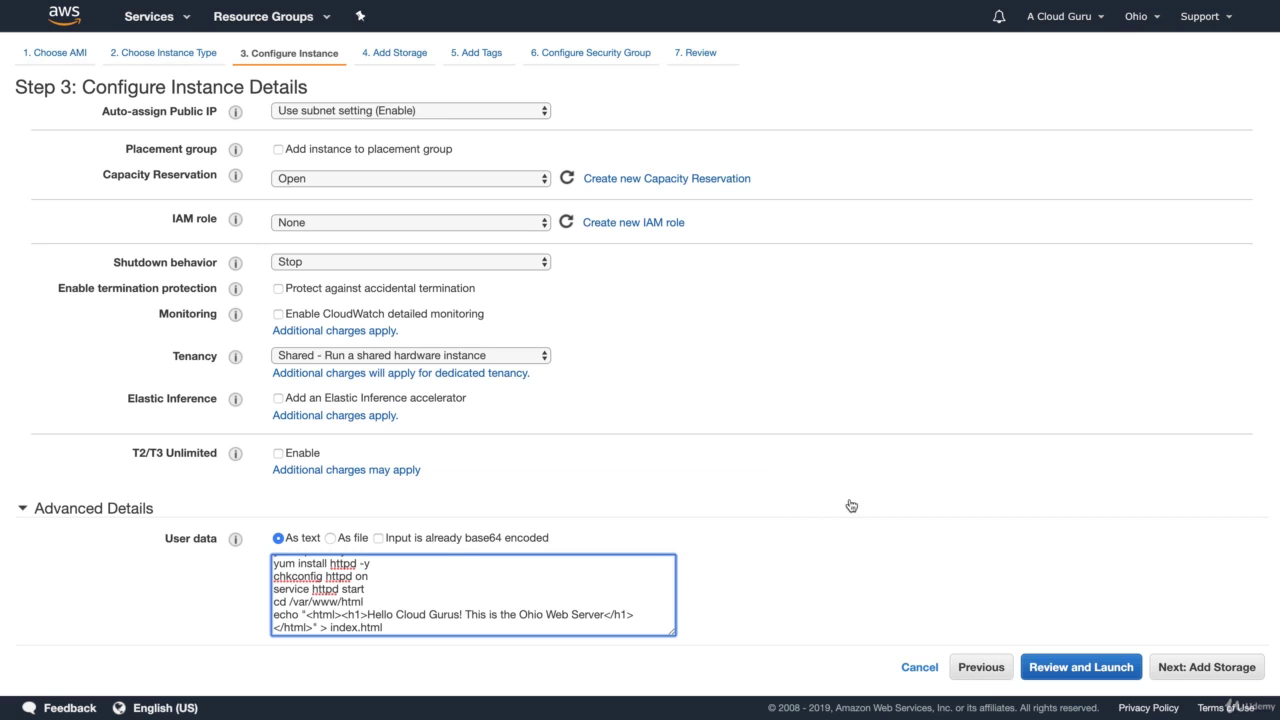
- Leave the Ohio instance's storage at its defaults without tags, and set the new security group's name and description to WebDMZ
click(1215, 667)
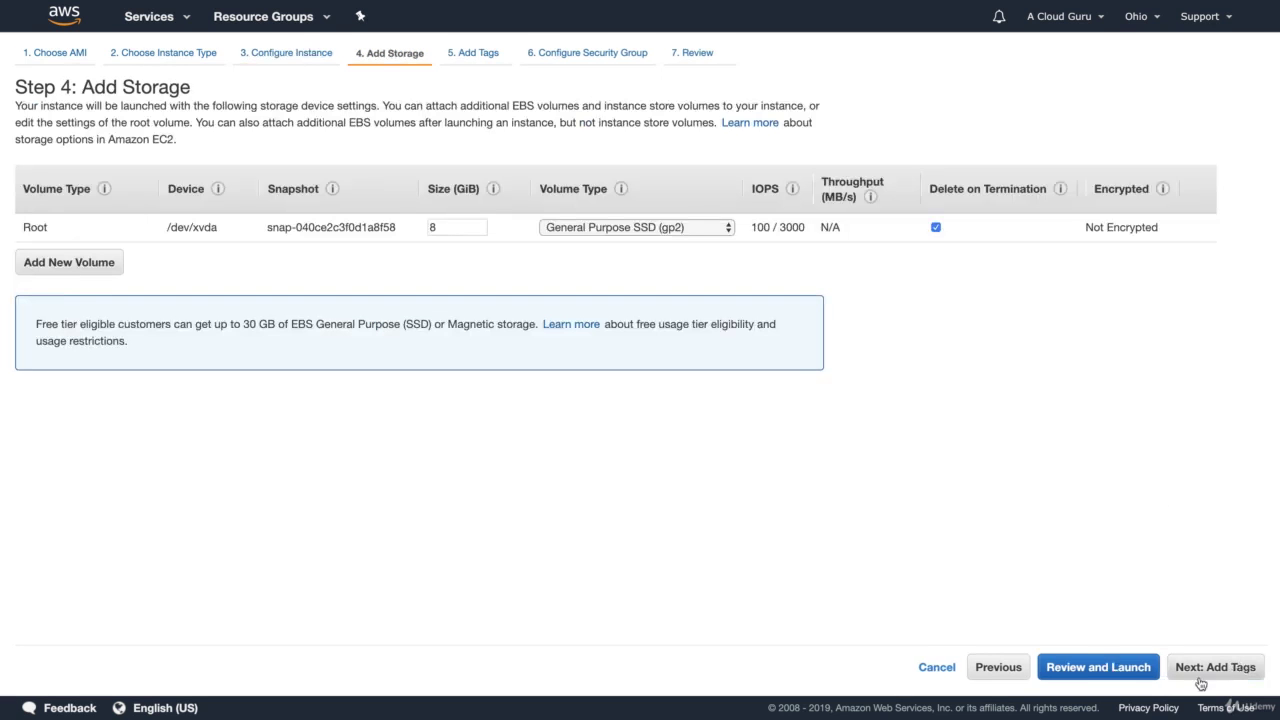
click(1214, 667)
click(1218, 667)
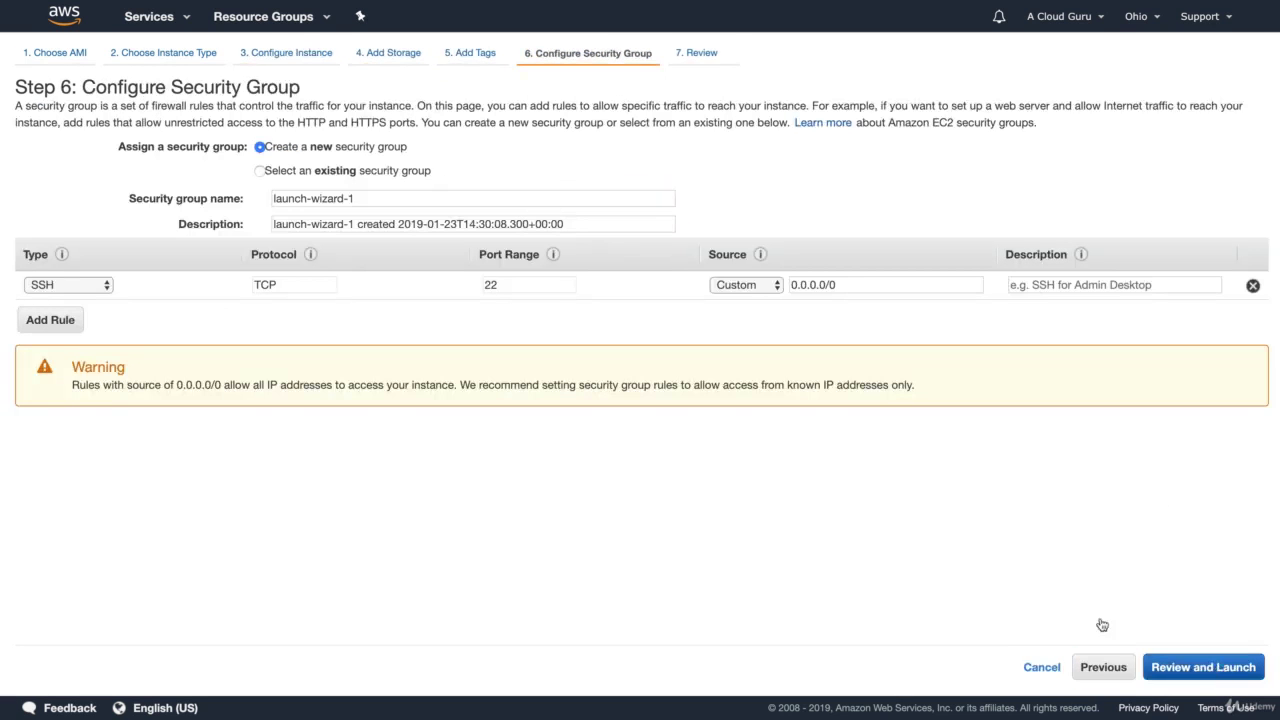
click(356, 198)
key(super+a)
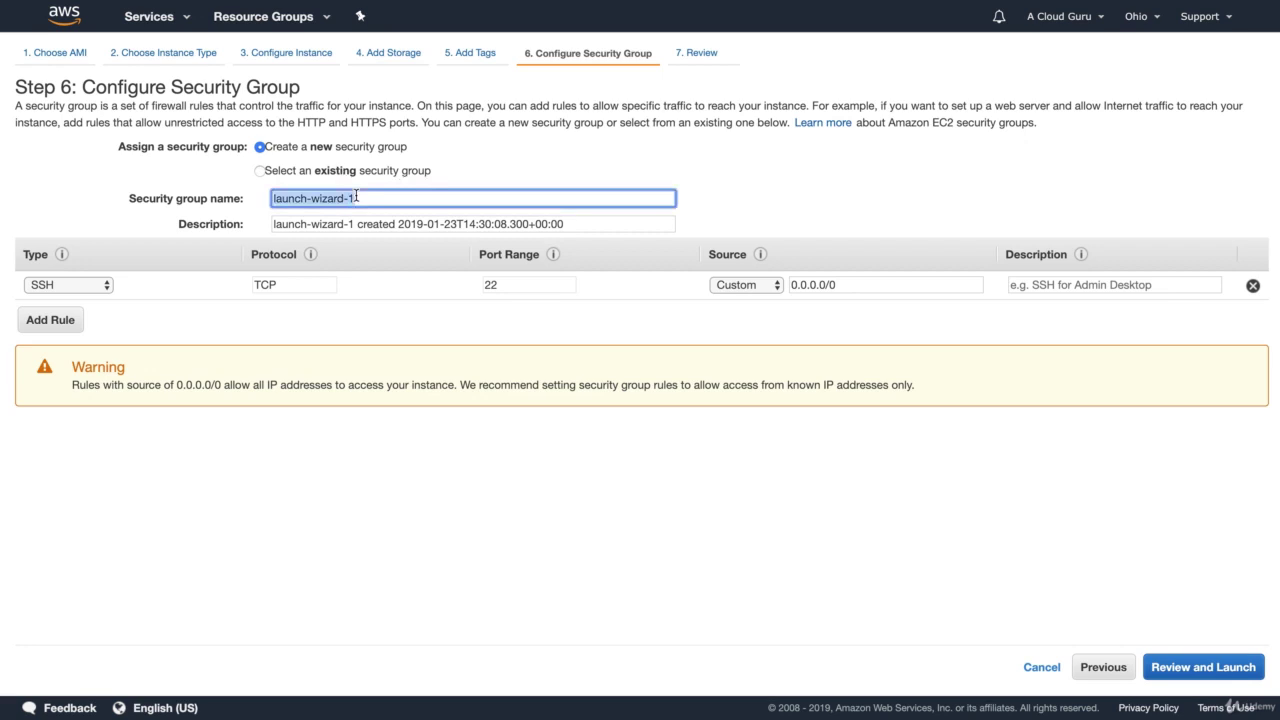
text(WE)
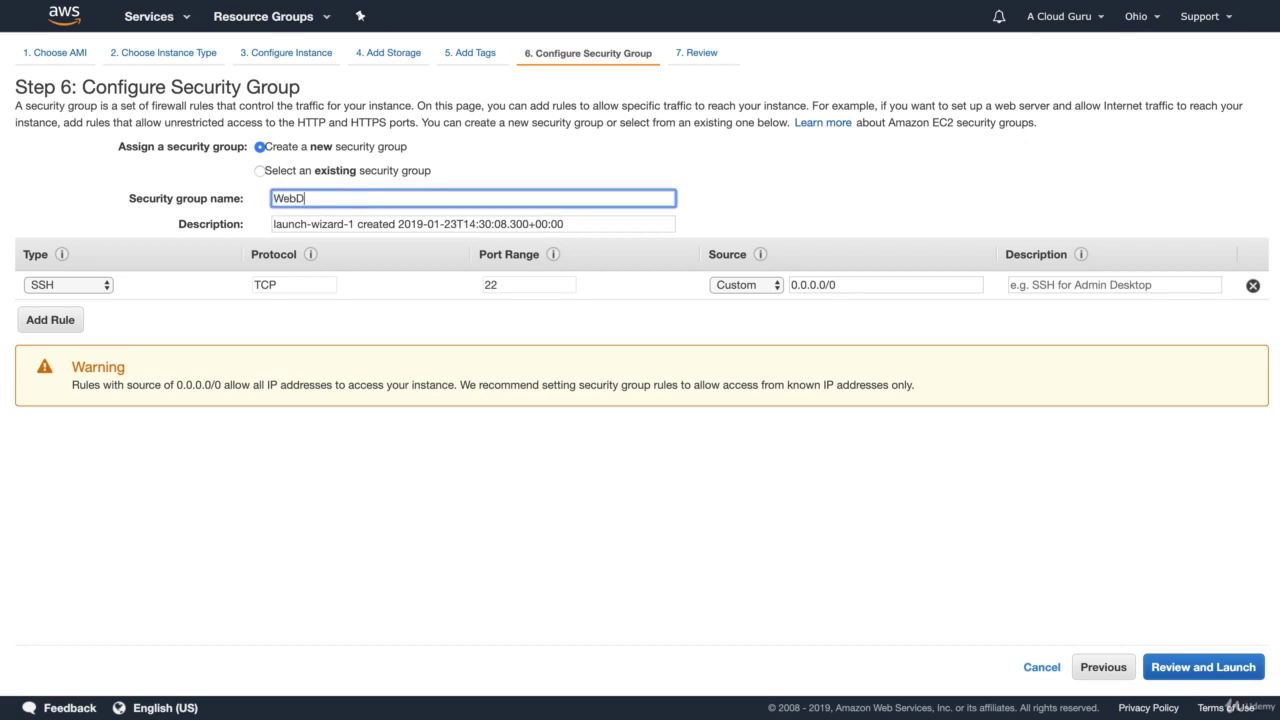
key(Tab)
text(We)
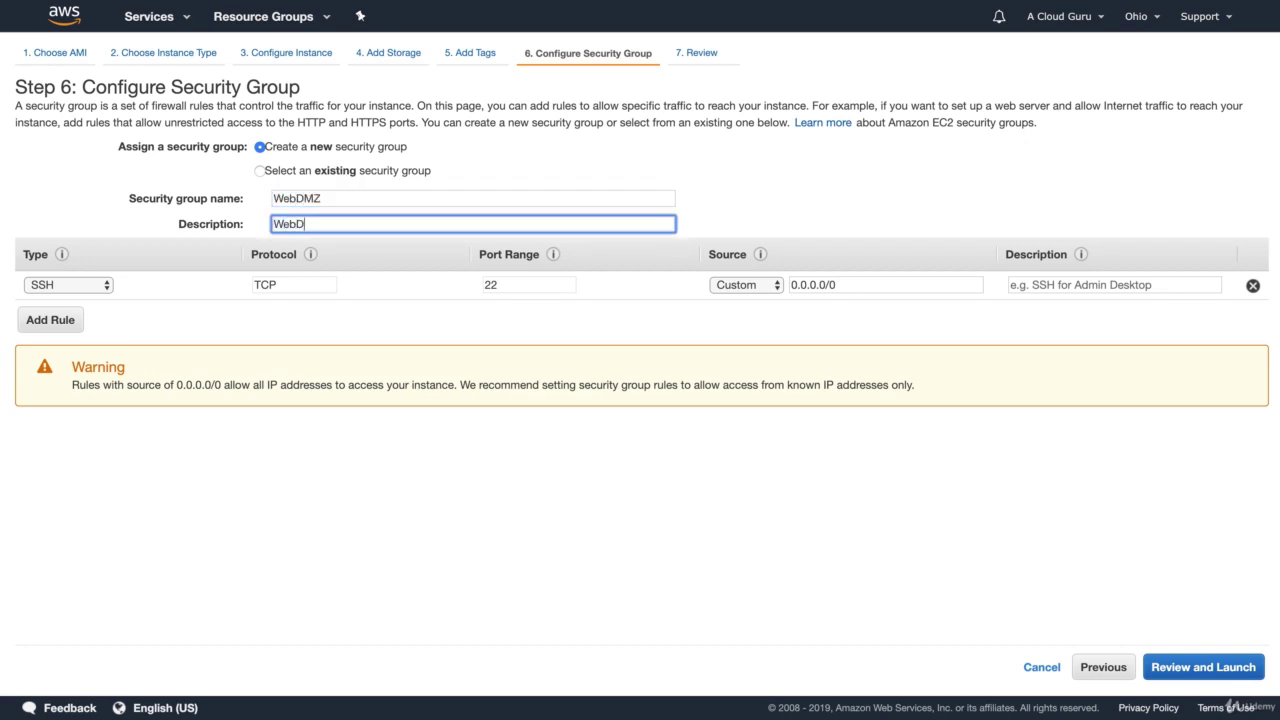
- Allow HTTP on port 80 in the Ohio WebDMZ security group and continue to the launch review
click(40, 320)
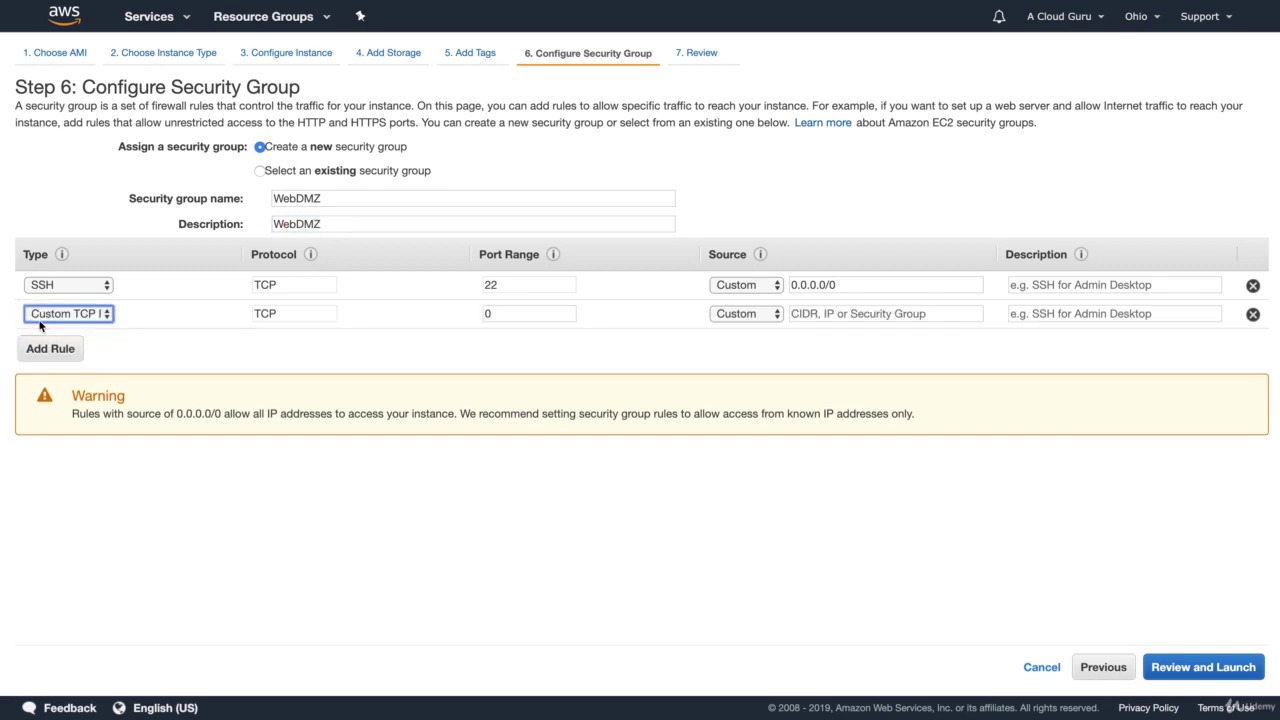
click(68, 314)
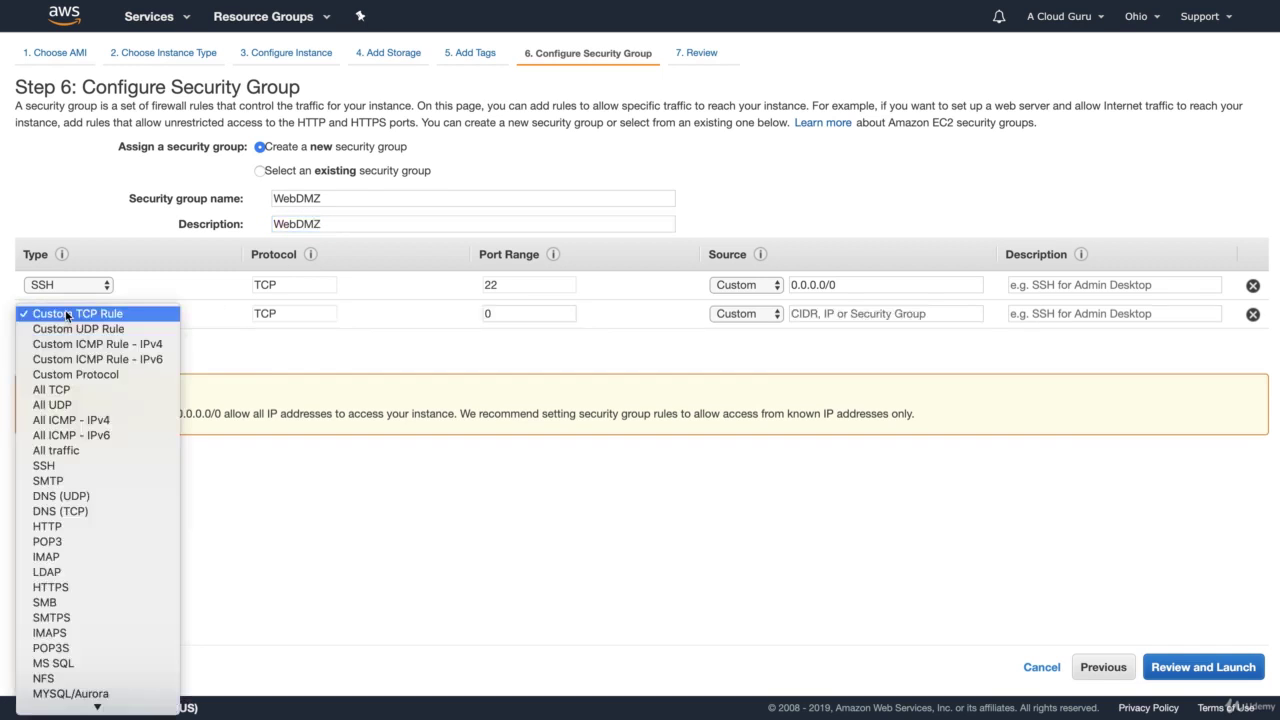
click(69, 527)
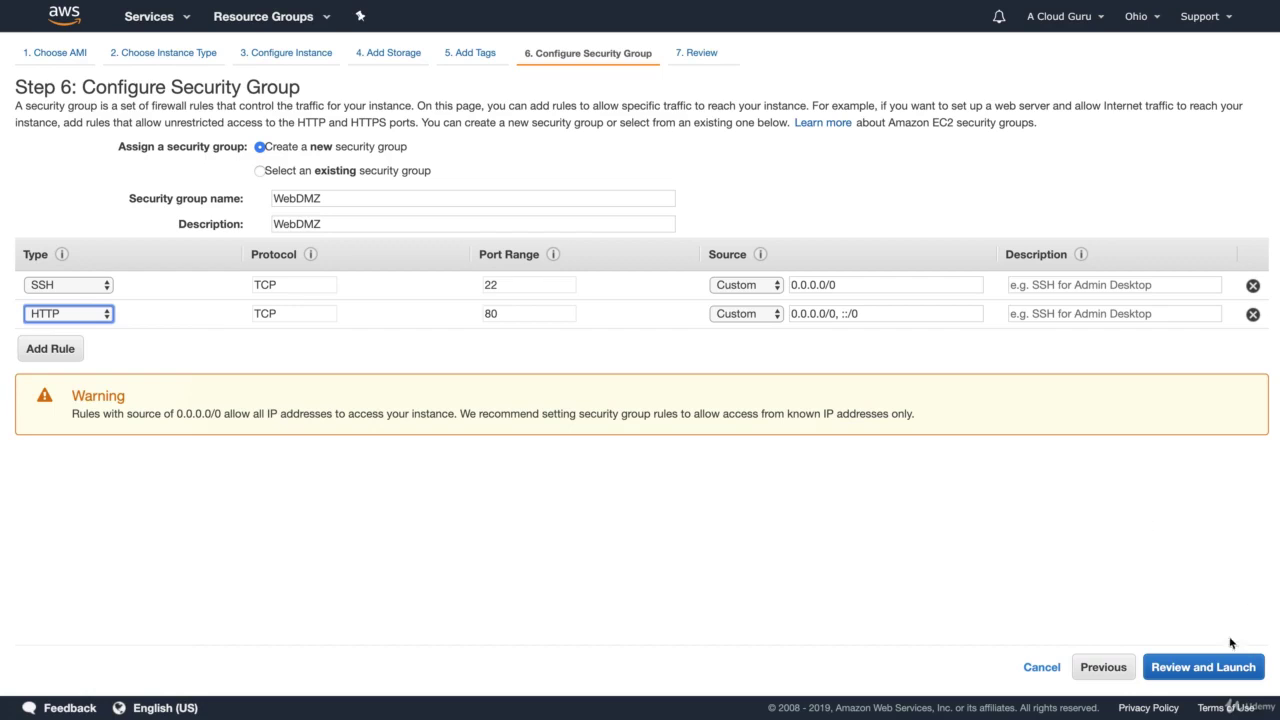
click(1219, 664)
- Start the Ohio instance's launch, choose to create a new key pair, and begin its name with My
click(1219, 664)
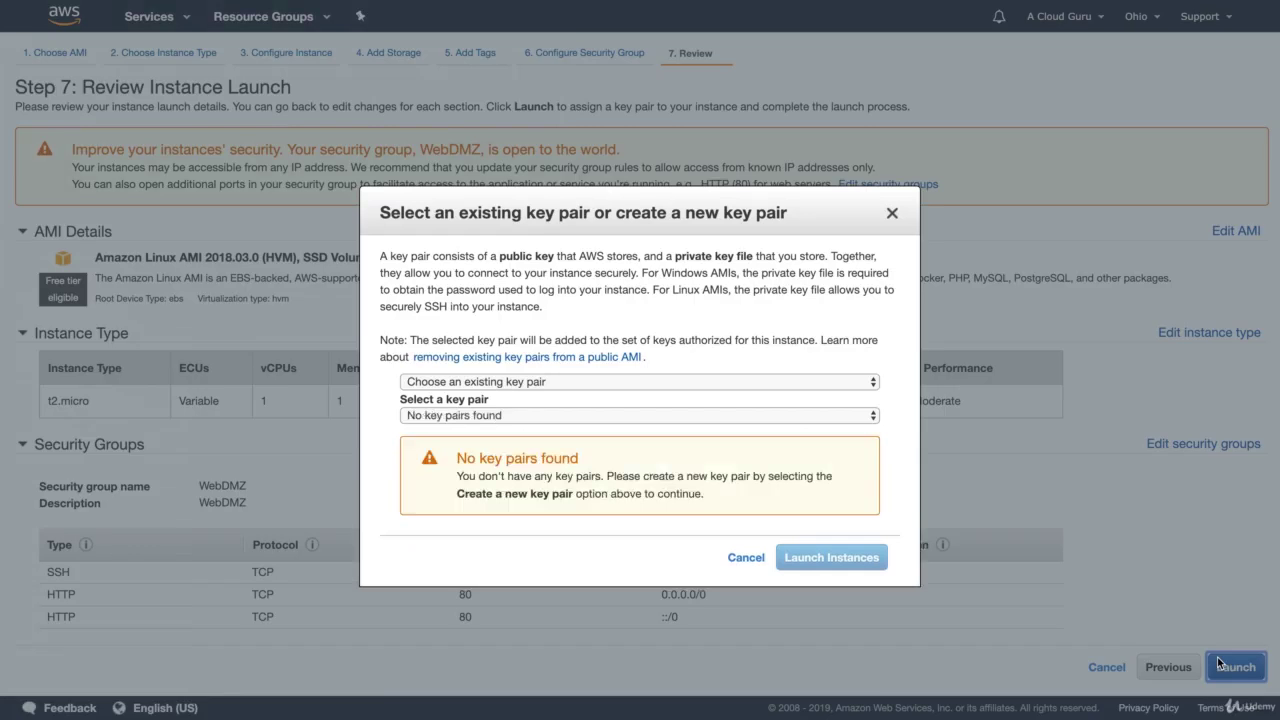
click(556, 381)
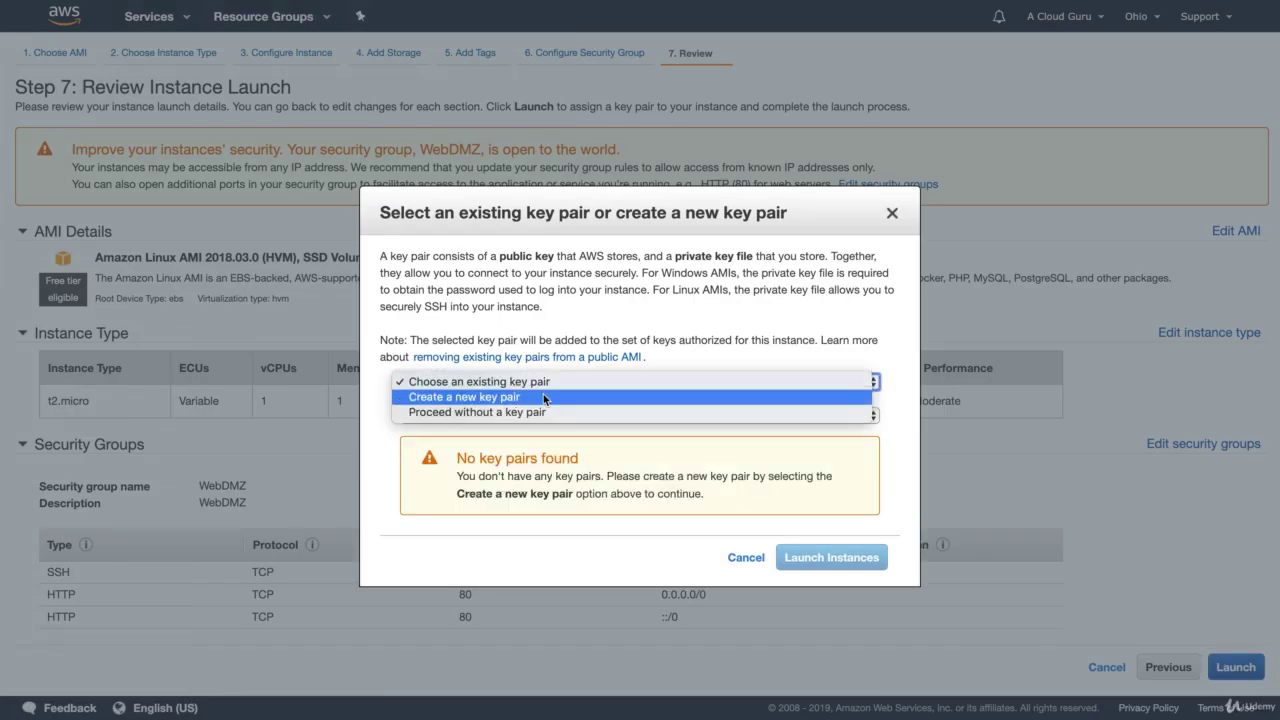
click(516, 397)
text(My)
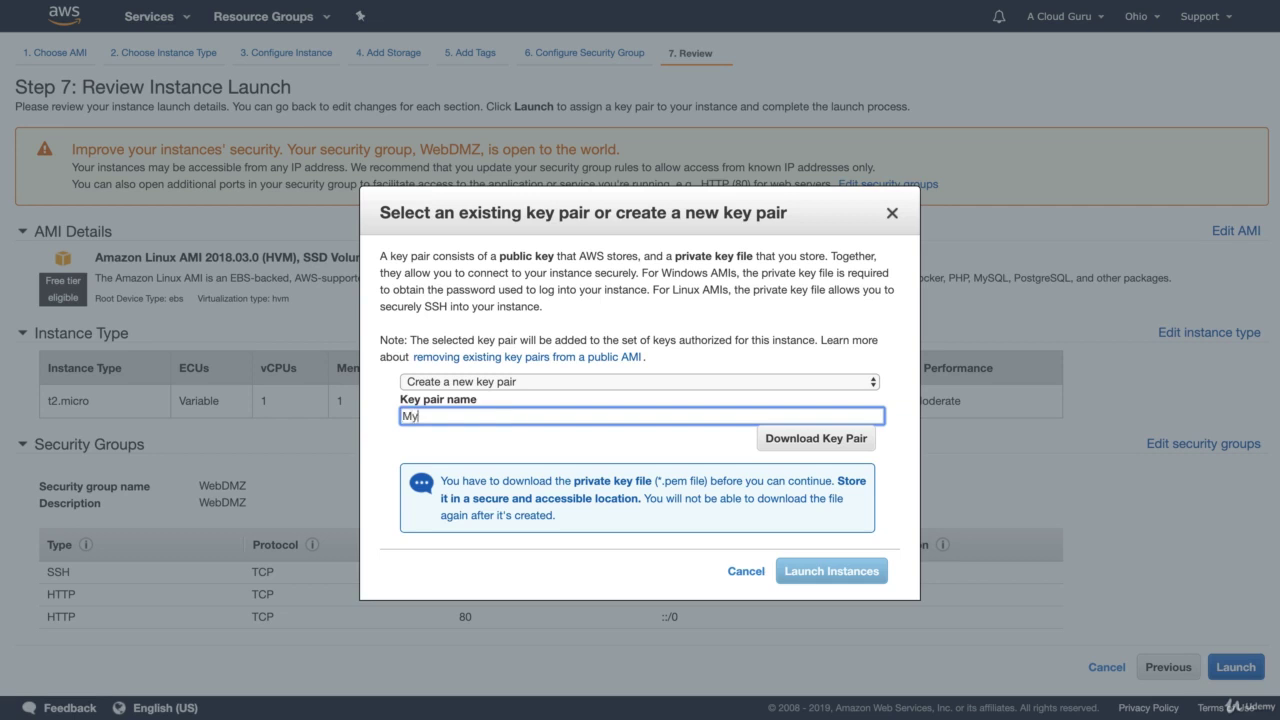